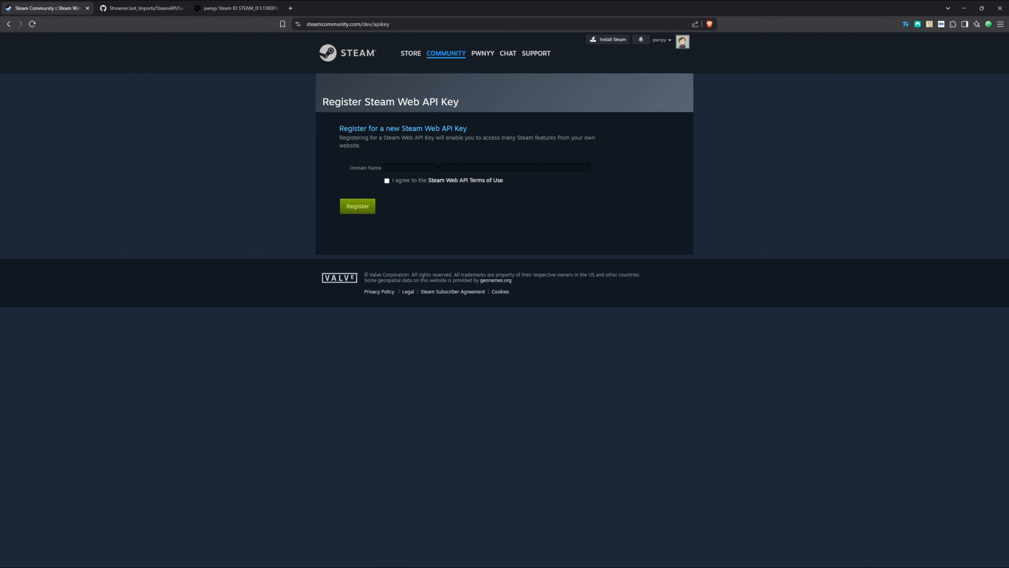
# Register a Steam Web API key for the domain pwnyy.tv, agreeing to the terms of use, and select the generated key
pyautogui.click(399, 167)
pyautogui.write('pwny')
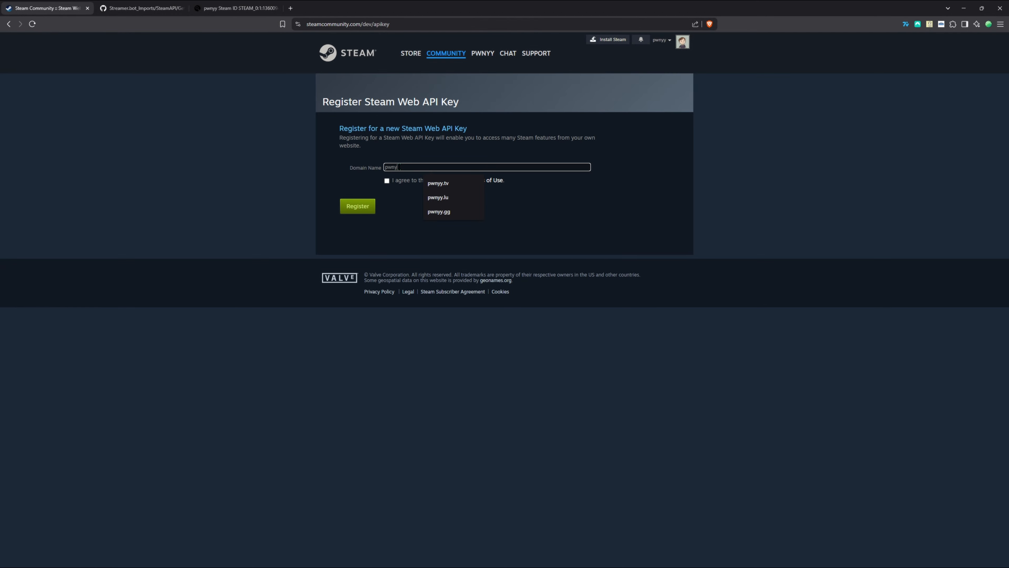
pyautogui.write('y.tv')
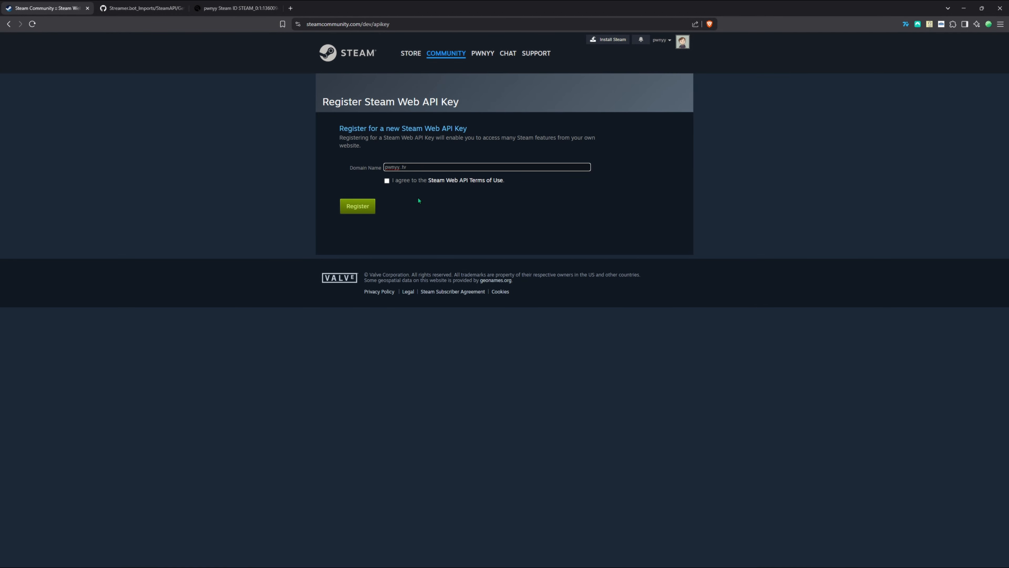
pyautogui.click(418, 198)
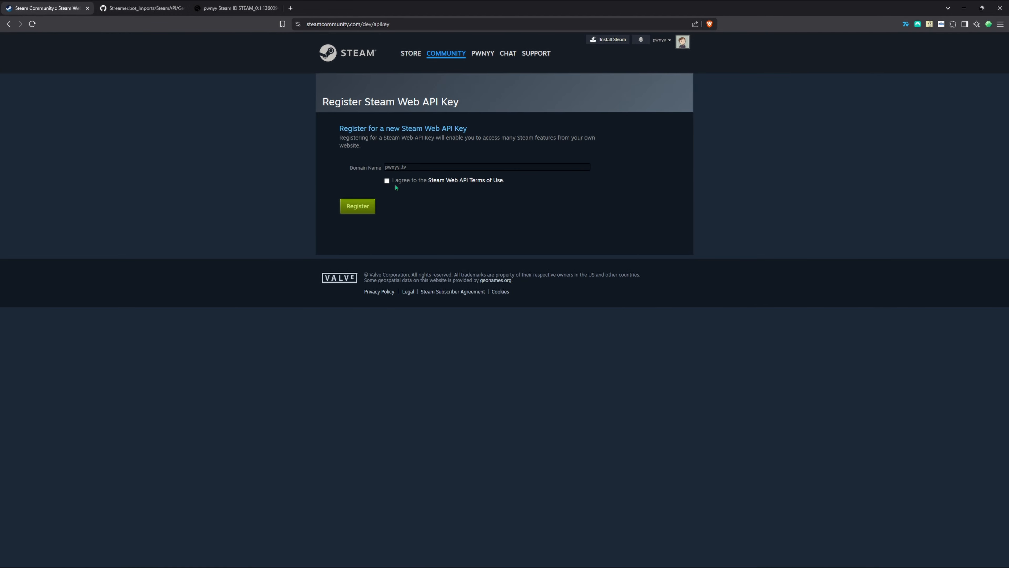
pyautogui.click(402, 166)
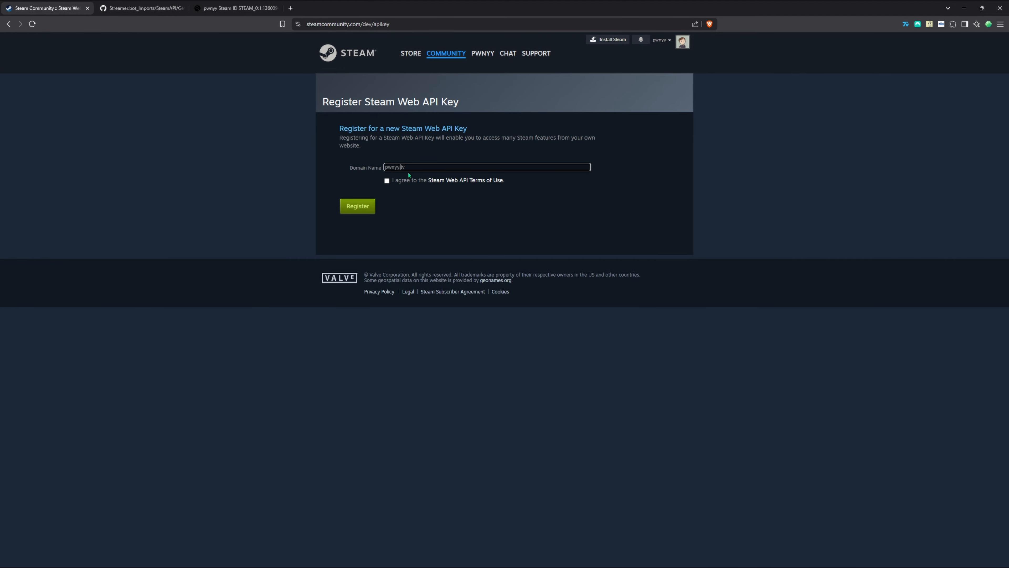
pyautogui.click(387, 180)
pyautogui.click(369, 204)
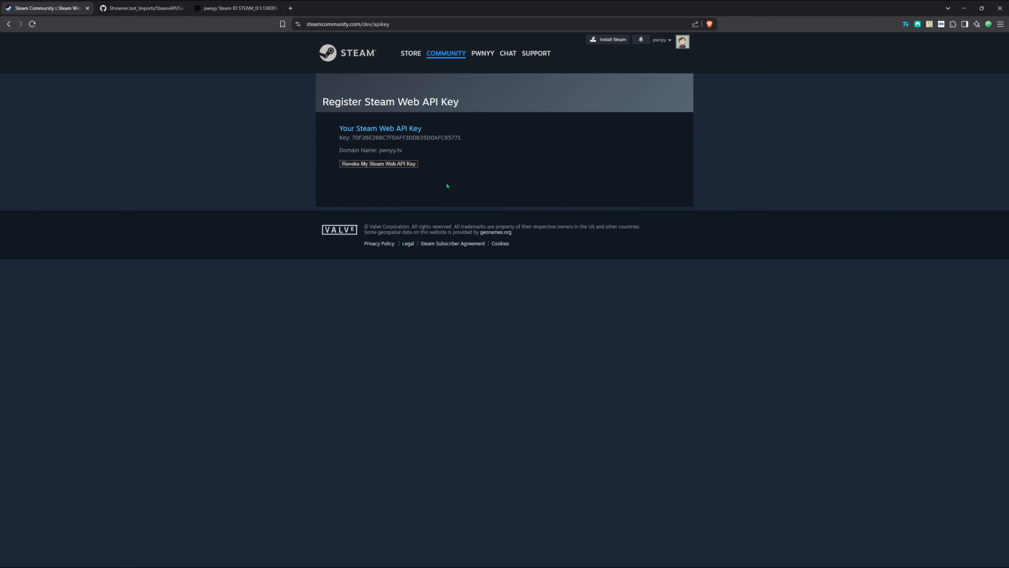
pyautogui.moveTo(462, 139); pyautogui.dragTo(352, 138)
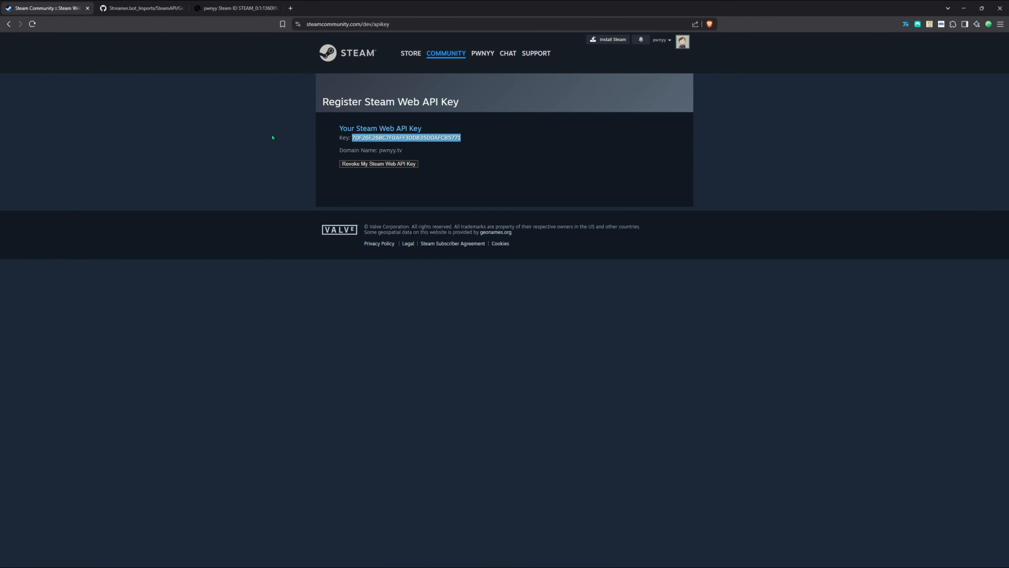
# Switch to Streamer.bot and import the actions from Steam_Get_Current_Game_by_pwnyy.sb in the SB_Exports folder
pyautogui.click(164, 13)
pyautogui.click(366, 148)
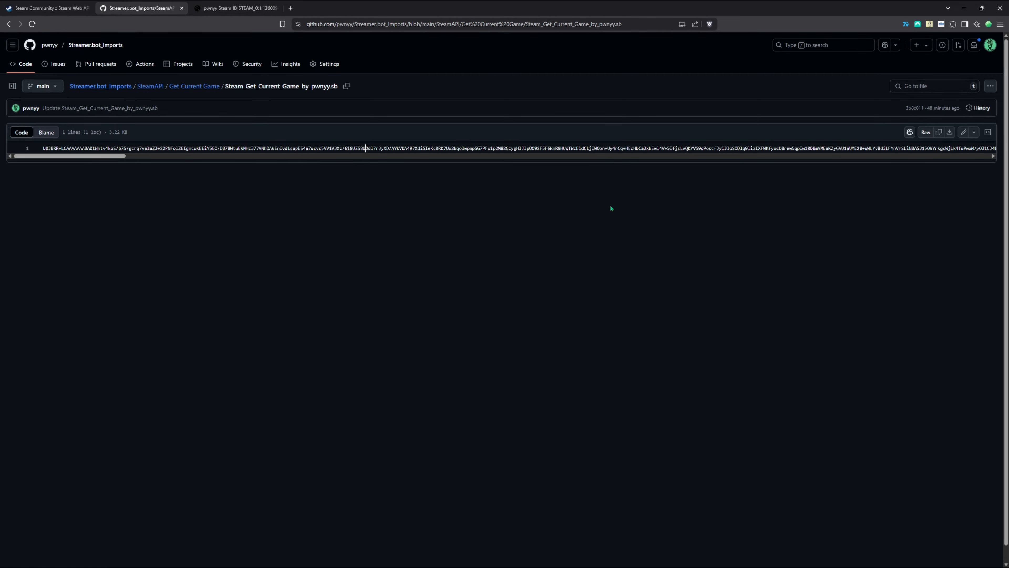
pyautogui.moveTo(169, 558)
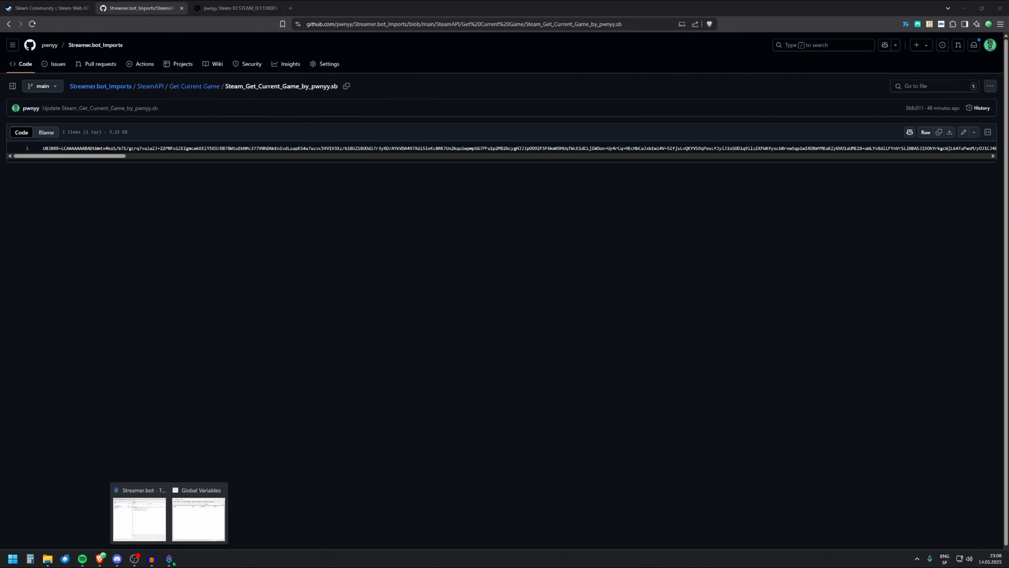
pyautogui.click(156, 539)
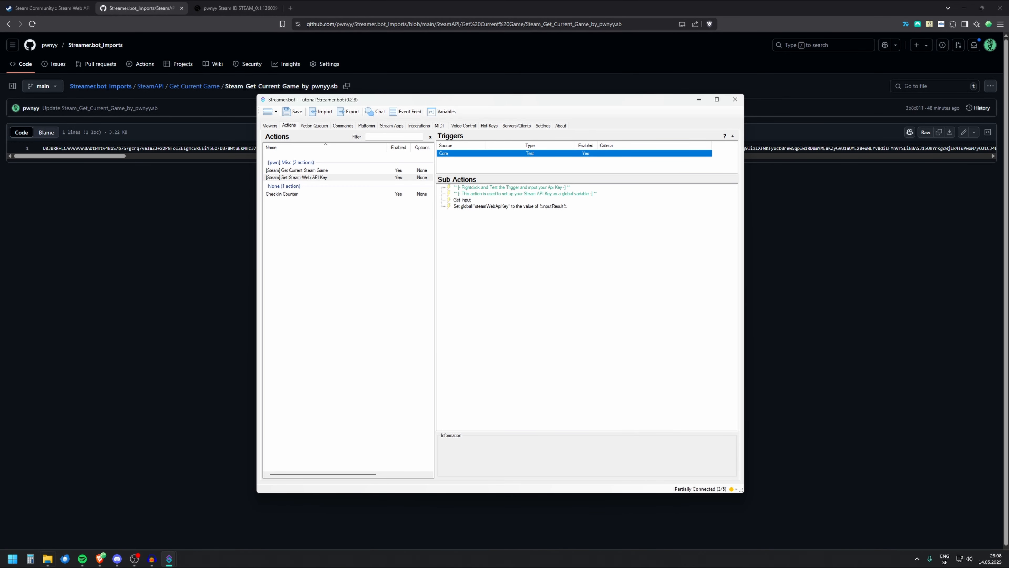
pyautogui.click(48, 558)
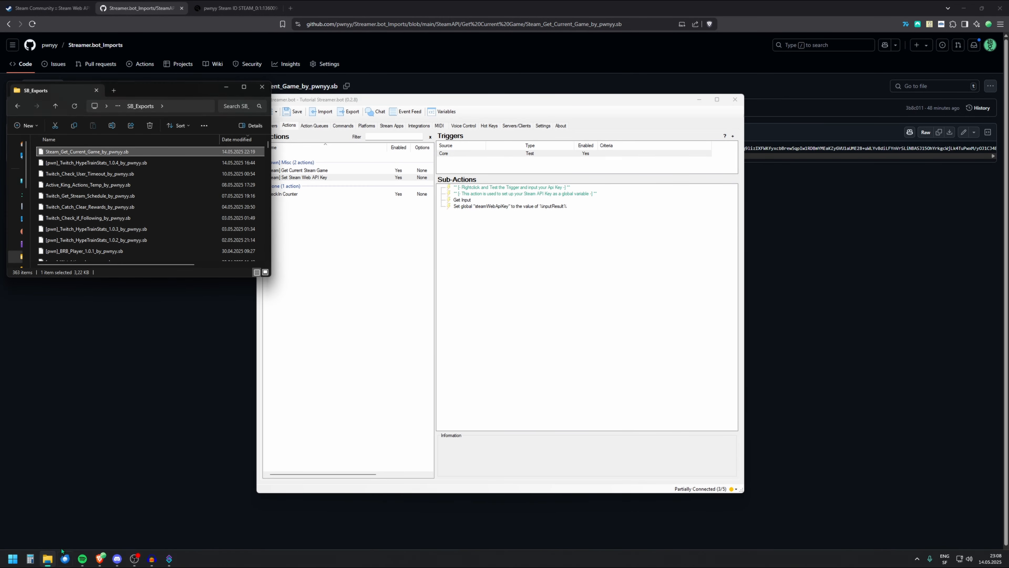
pyautogui.click(320, 112)
pyautogui.click(320, 113)
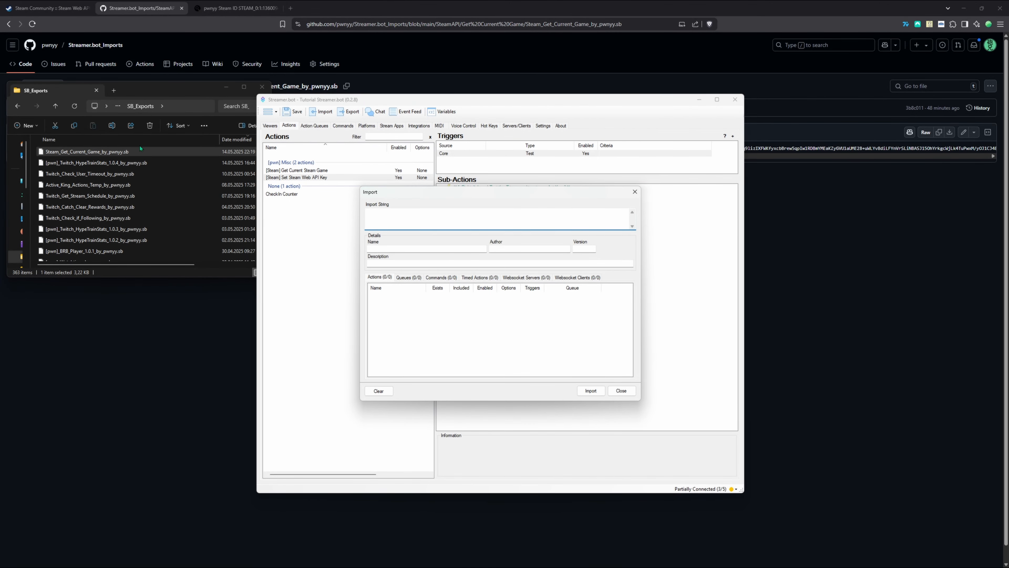
pyautogui.moveTo(99, 152); pyautogui.dragTo(440, 227)
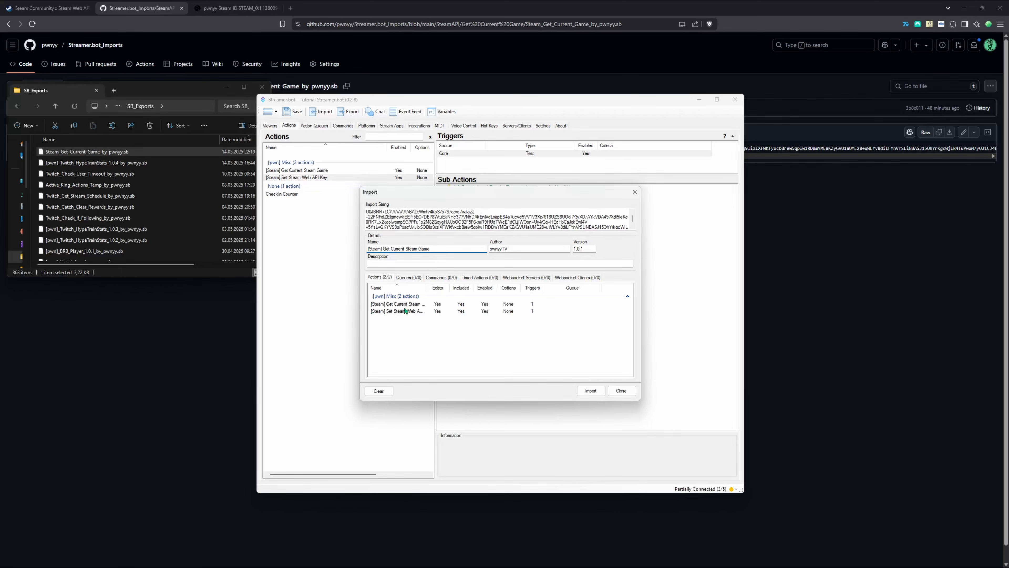
pyautogui.click(587, 391)
pyautogui.click(523, 316)
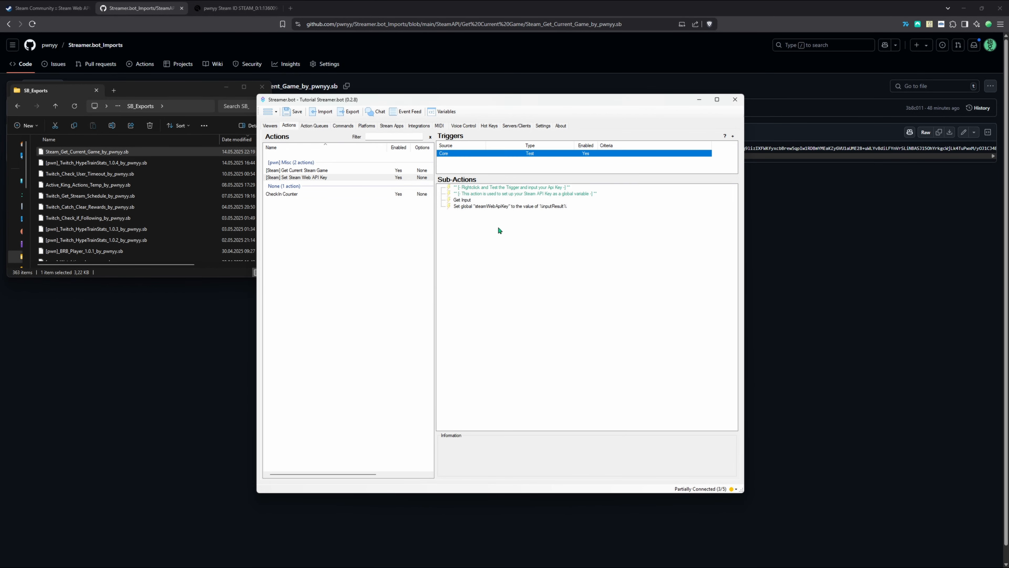
# Run the test trigger of the [Steam] Set Steam Web API Key action
pyautogui.click(320, 178)
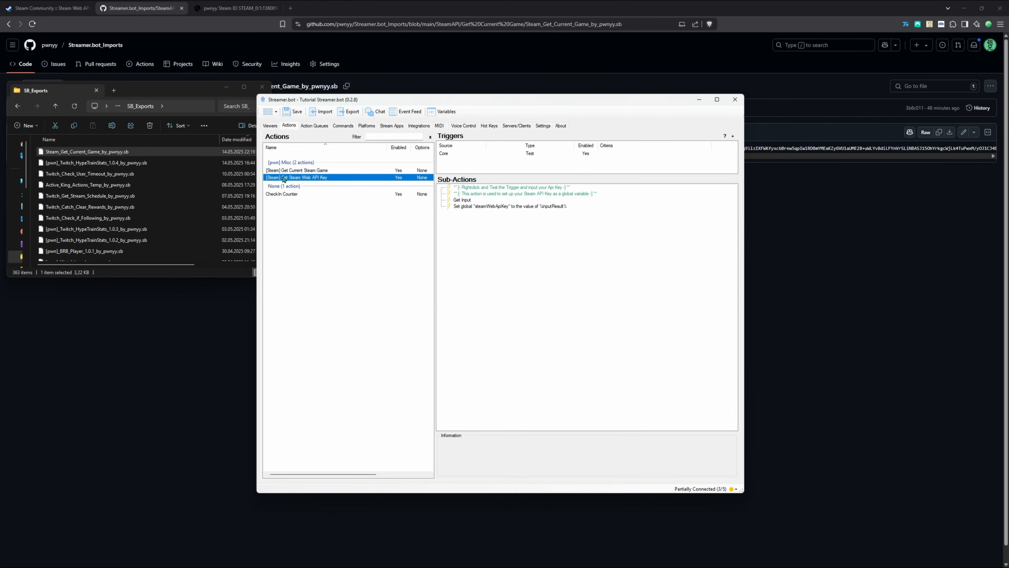
pyautogui.rightClick(473, 156)
pyautogui.click(484, 159)
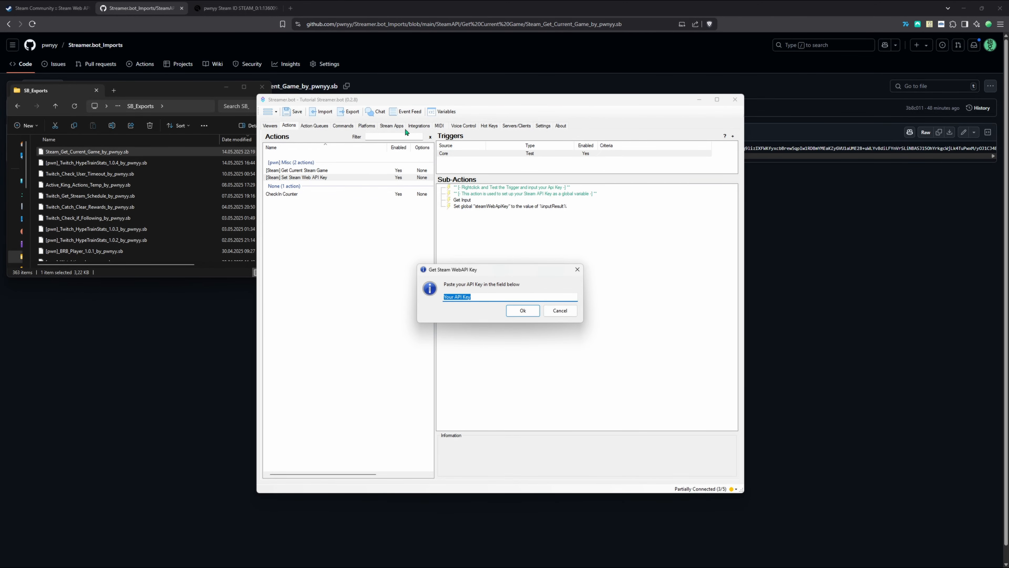
# Copy the API key from the Steam page, submit it in Streamer.bot's Get Steam WebAPI Key prompt, and view the global variables
pyautogui.click(46, 8)
pyautogui.doubleClick(396, 137)
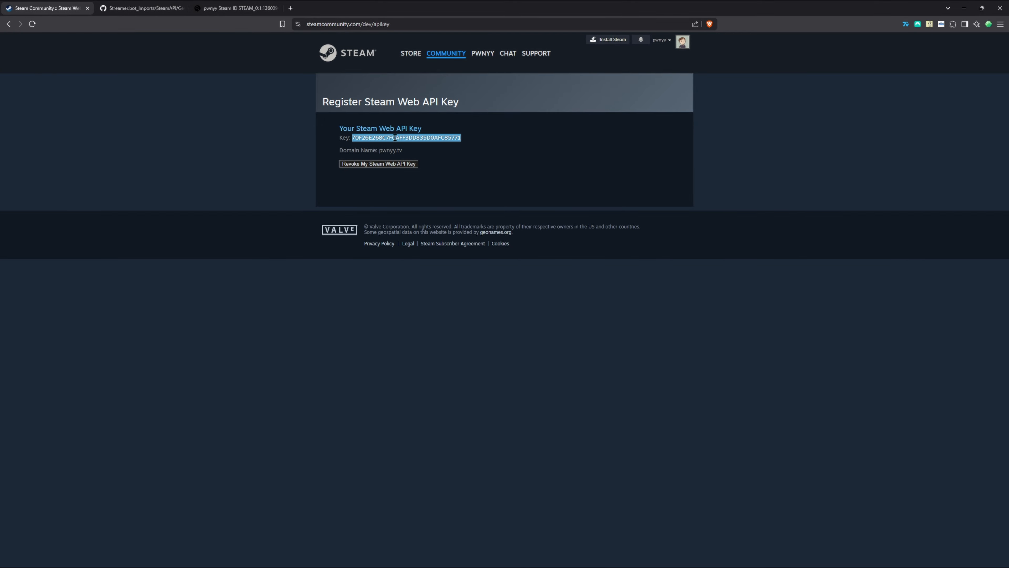
pyautogui.hotkey('ctrl', 'c')
pyautogui.hotkey('alt', 'Tab')
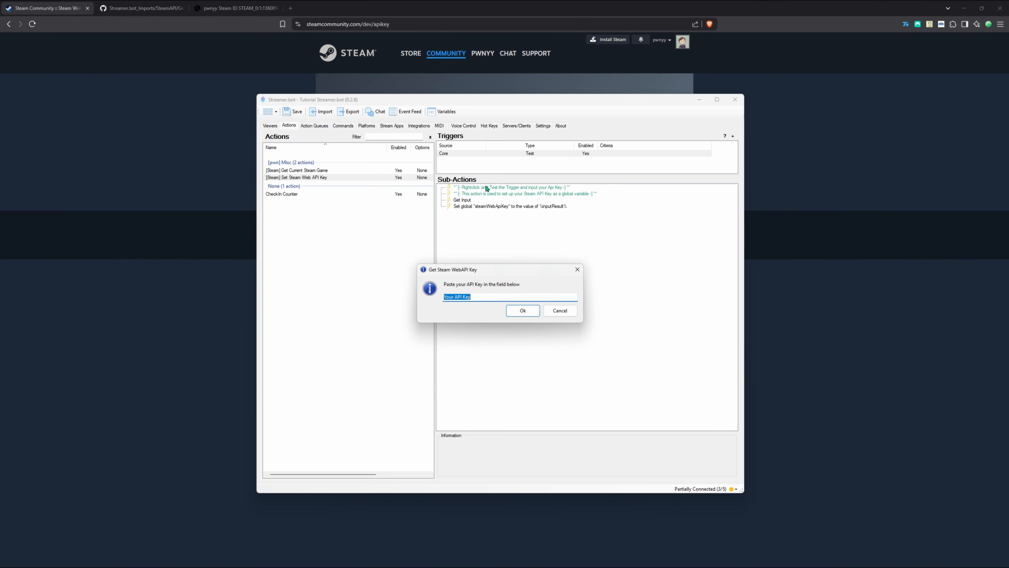
pyautogui.hotkey('ctrl', 'v')
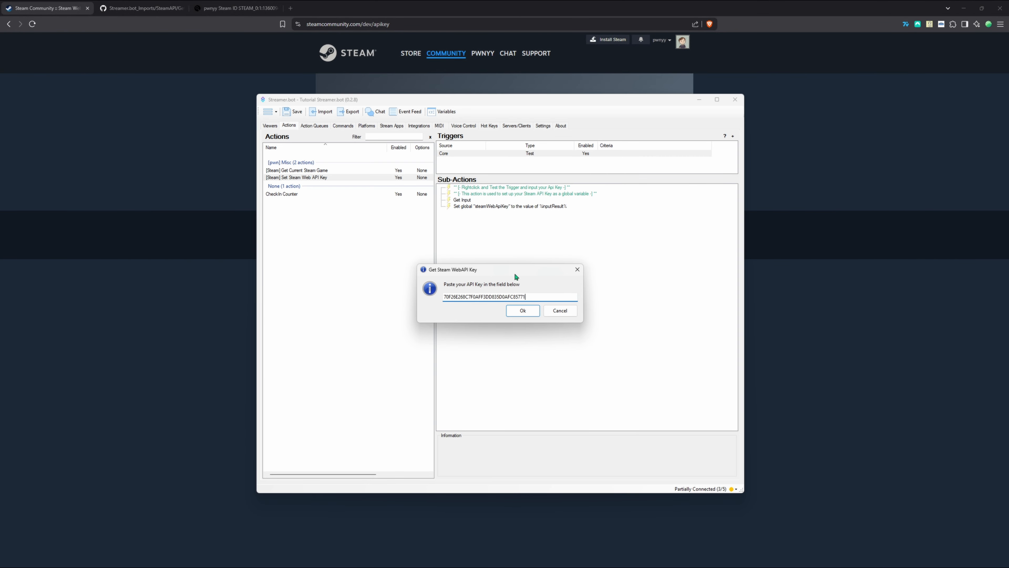
pyautogui.click(529, 311)
pyautogui.click(439, 115)
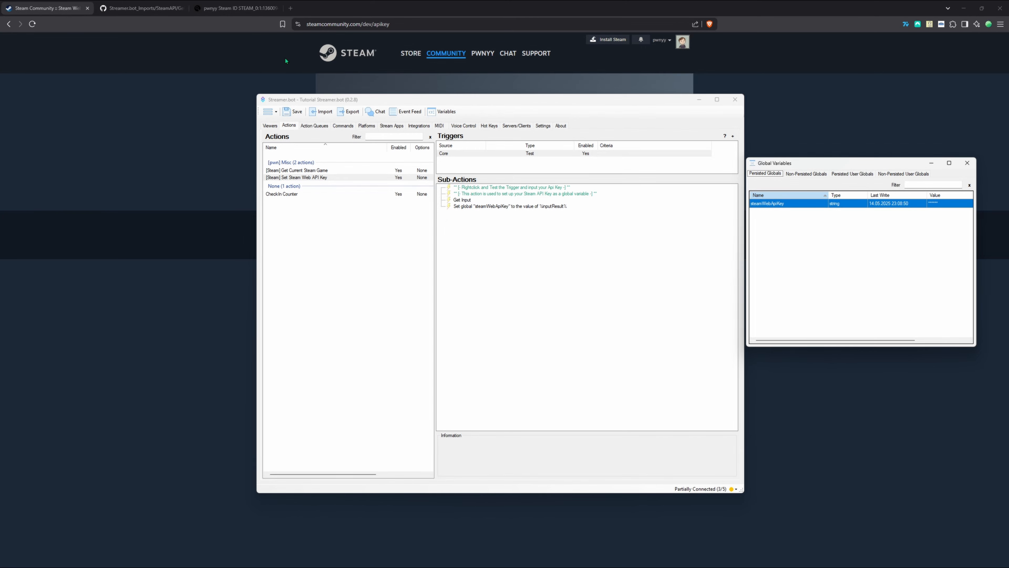
# Look up the Steam account by its username on SteamID Finder and copy its steamID64 (Dec) value
pyautogui.click(240, 10)
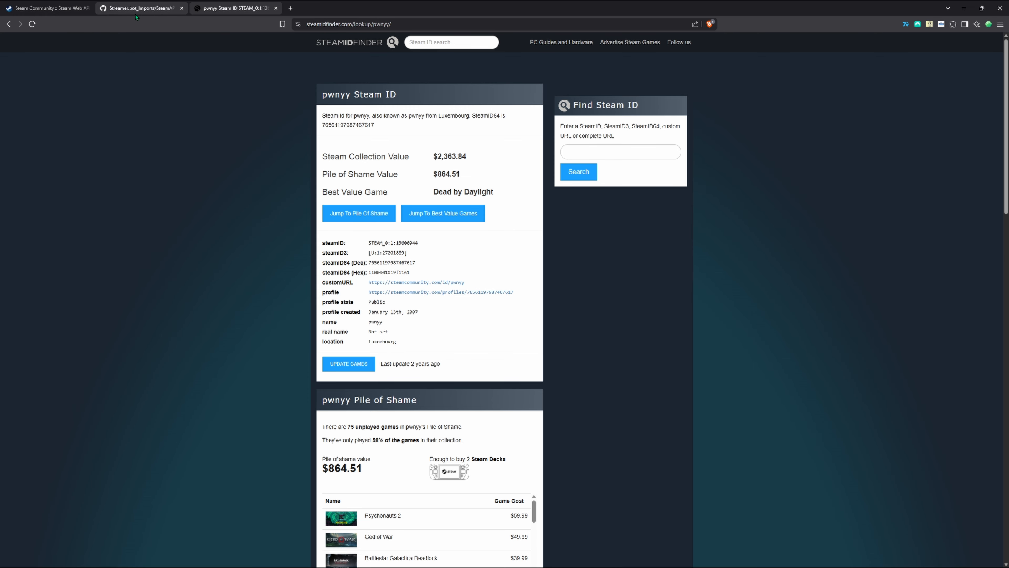
pyautogui.click(8, 23)
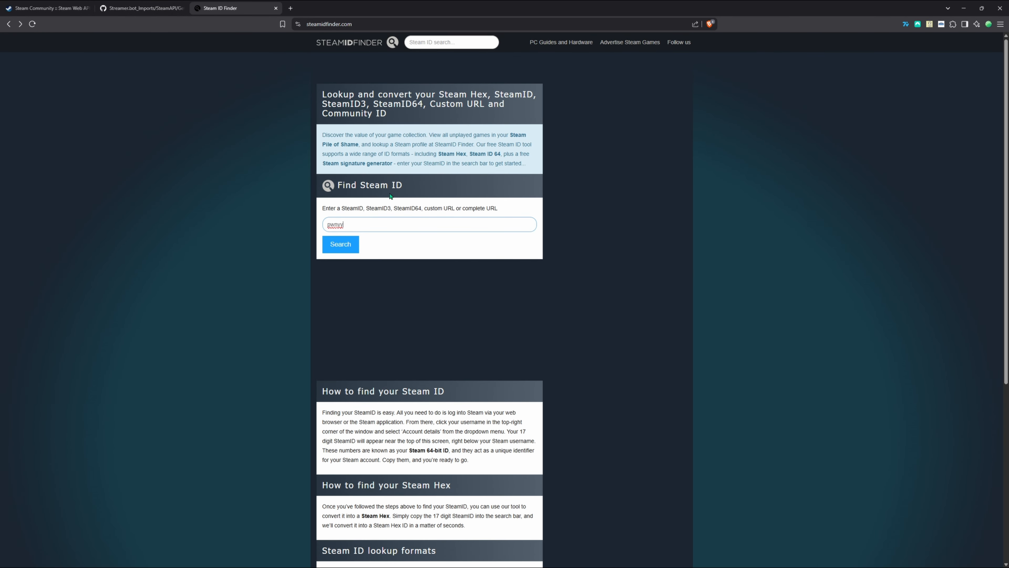
pyautogui.moveTo(370, 226); pyautogui.dragTo(327, 225)
pyautogui.moveTo(402, 187); pyautogui.dragTo(337, 188)
pyautogui.click(349, 247)
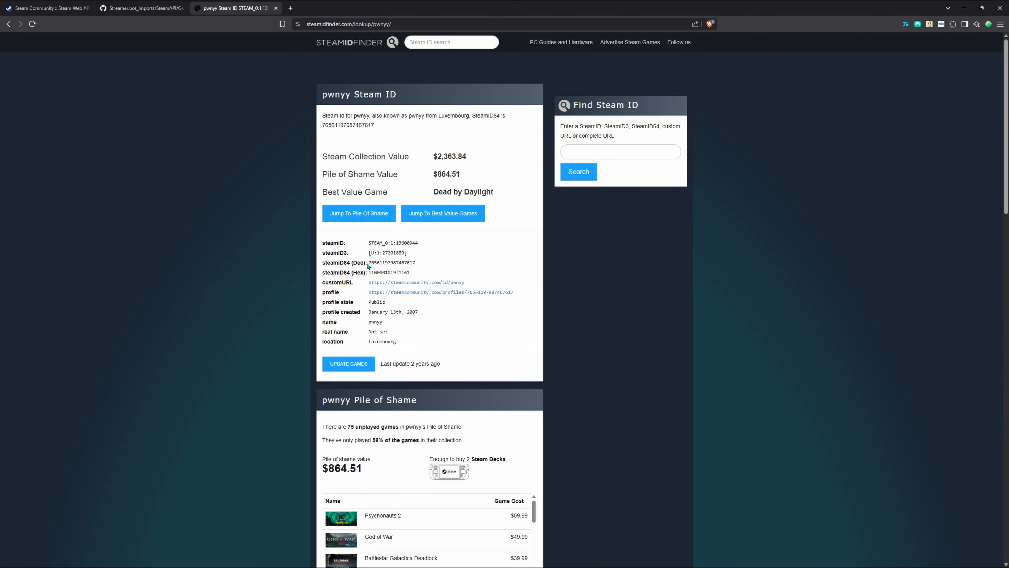
pyautogui.moveTo(367, 263); pyautogui.dragTo(322, 243)
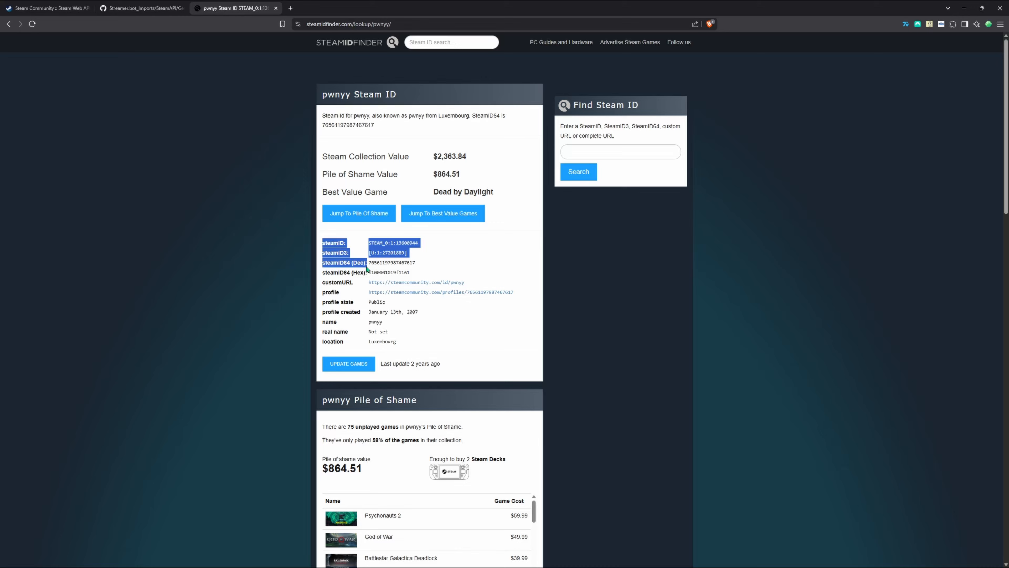
pyautogui.doubleClick(406, 264)
pyautogui.hotkey('ctrl', 'c')
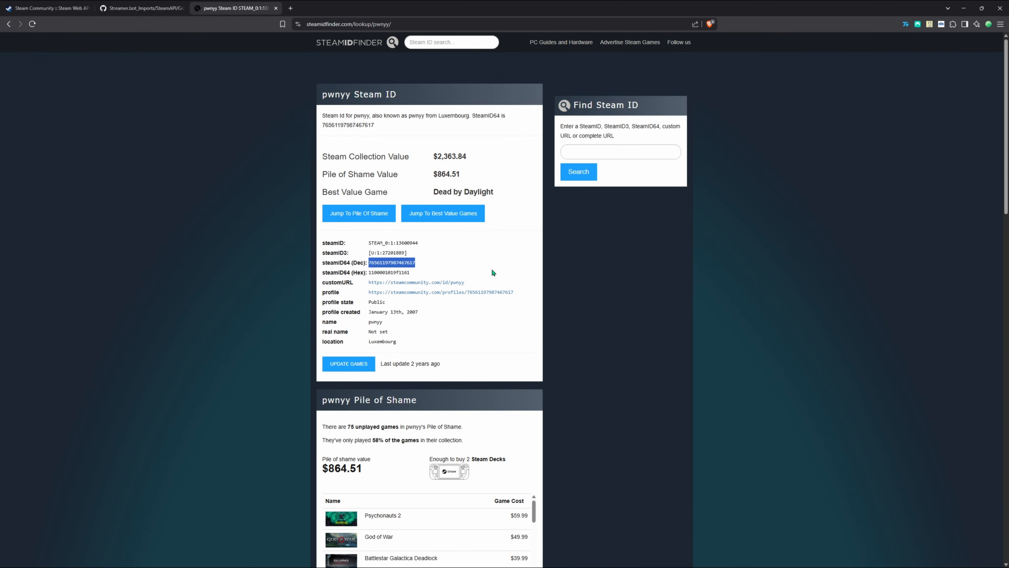
# Switch to Streamer.bot and set the steamUserId argument in the [Steam] Get Current Steam Game action to the copied Steam ID
pyautogui.hotkey('alt', 'Tab')
pyautogui.hotkey('alt', 'Tab')
pyautogui.hotkey('alt', 'Tab')
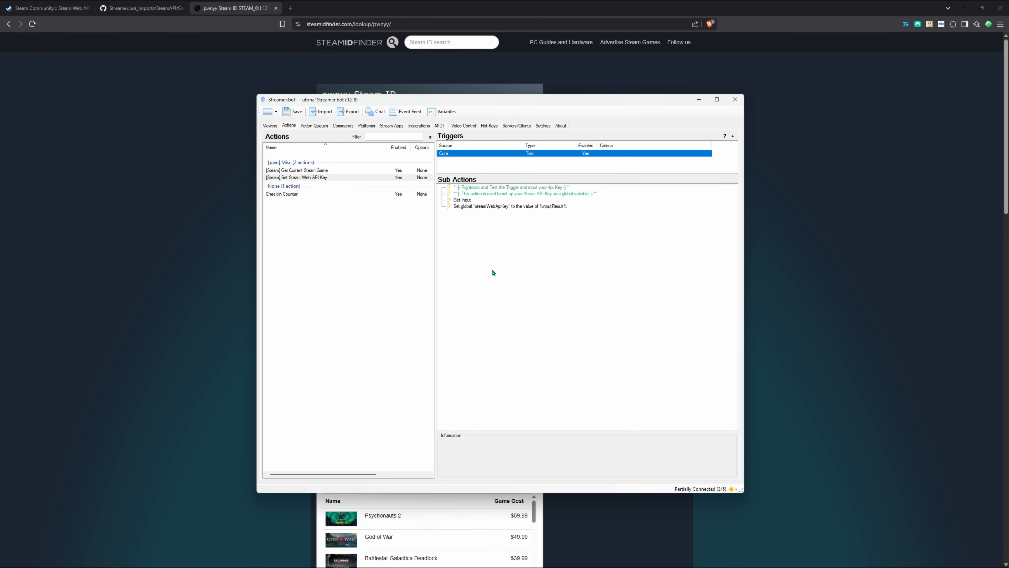
pyautogui.click(332, 170)
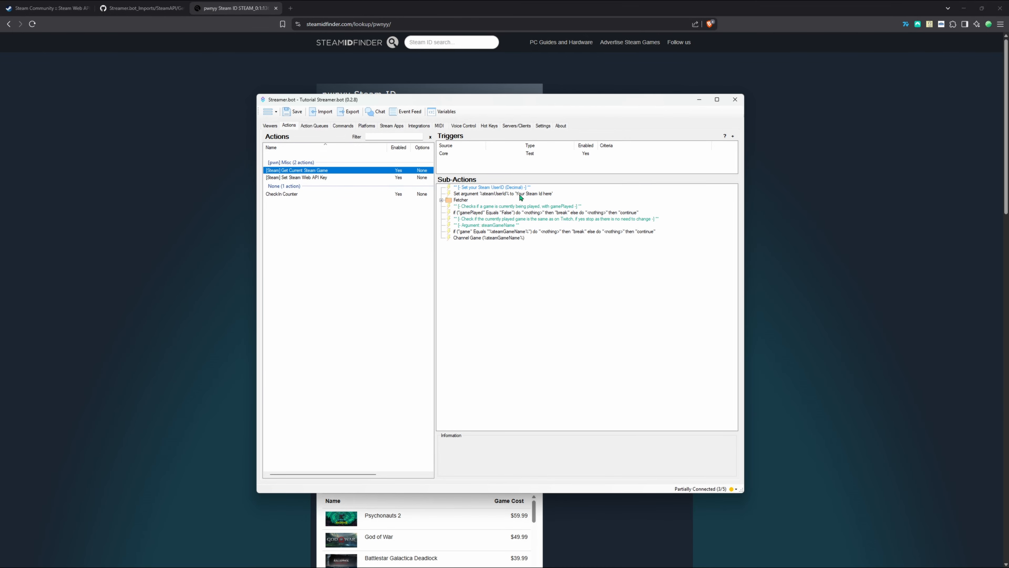
pyautogui.doubleClick(495, 194)
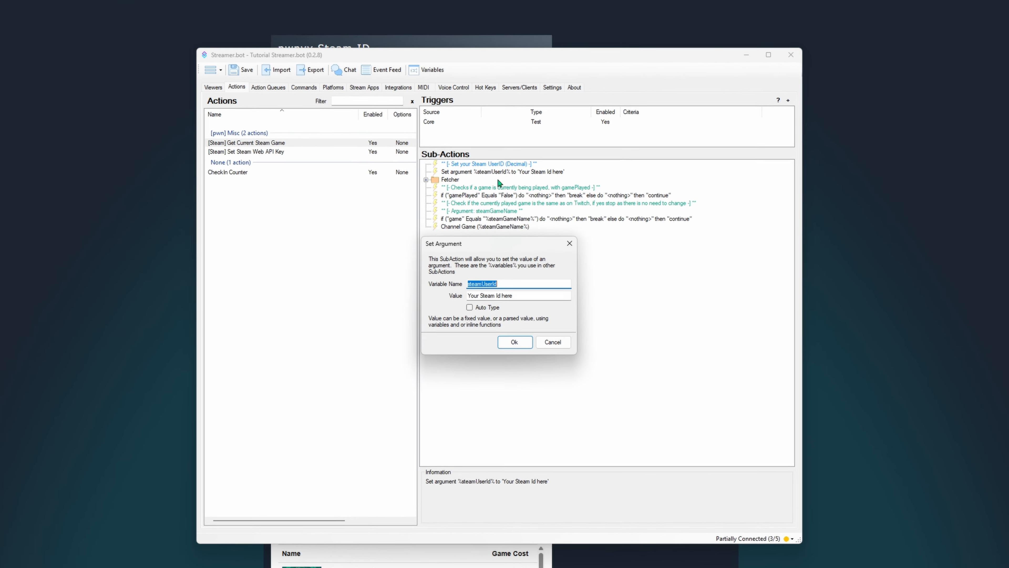
pyautogui.moveTo(526, 296); pyautogui.dragTo(461, 300)
pyautogui.hotkey('ctrl', 'v')
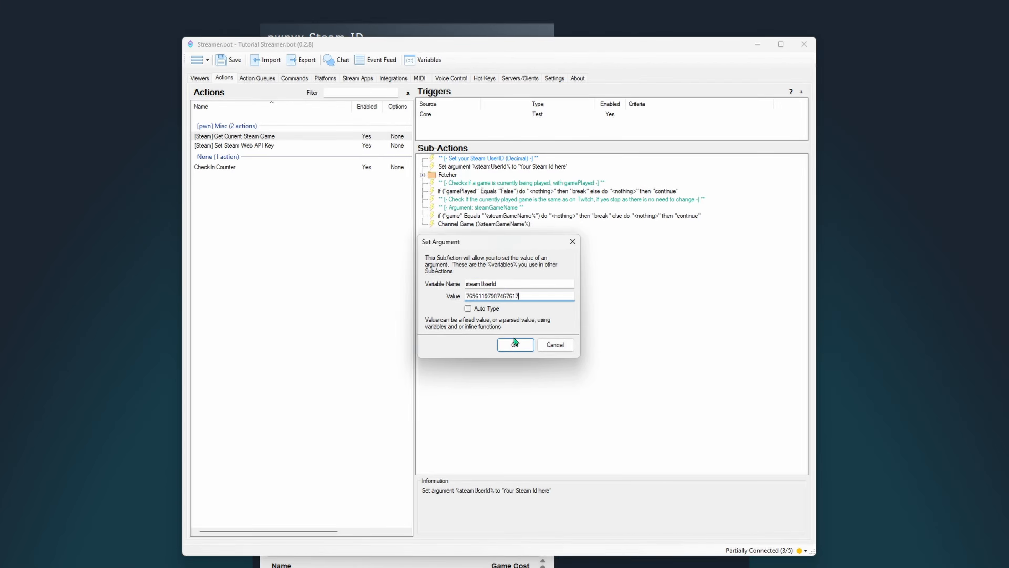
pyautogui.click(517, 345)
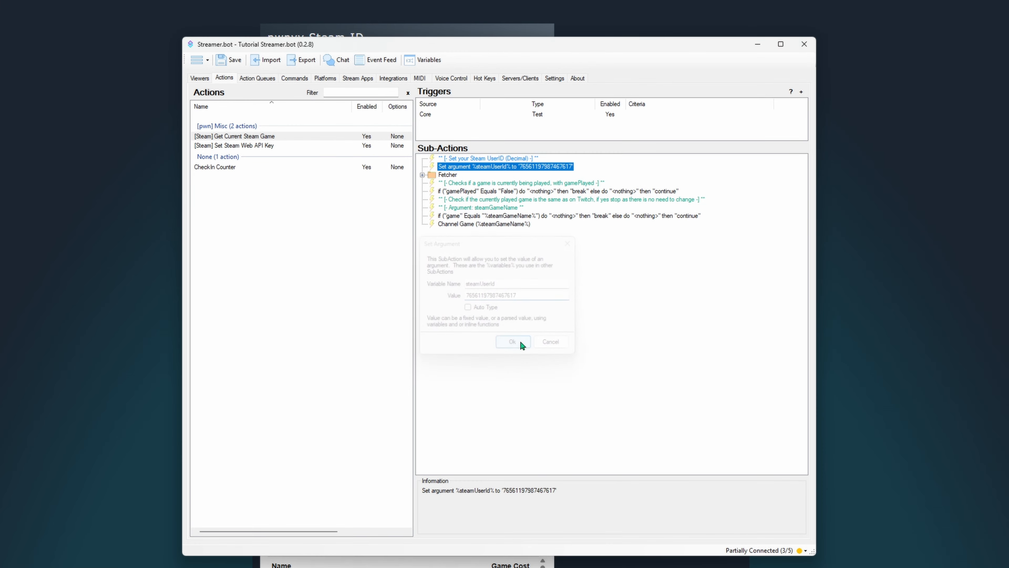
# Run the test trigger of the [Steam] Get Current Steam Game action
pyautogui.click(544, 115)
pyautogui.rightClick(467, 114)
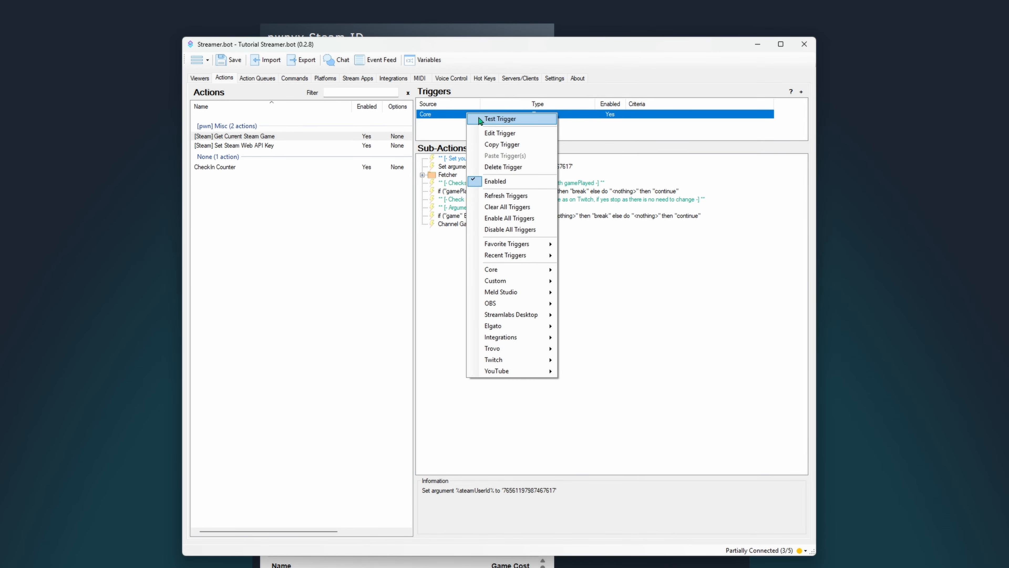
pyautogui.click(481, 120)
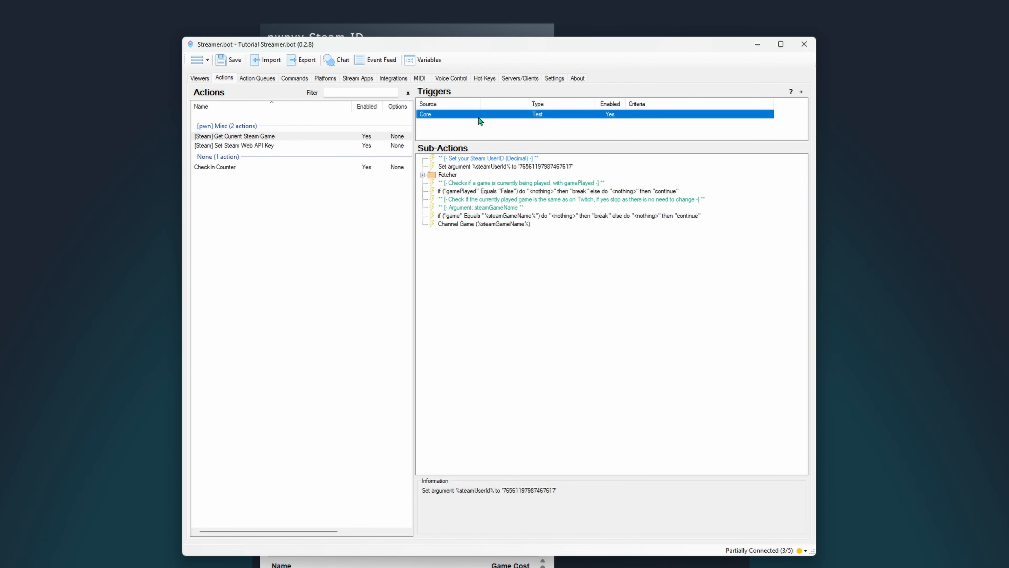
# Inspect the variables of the latest [Steam] Get Current Steam Game run in the action history, enlarging the variables window
pyautogui.click(266, 80)
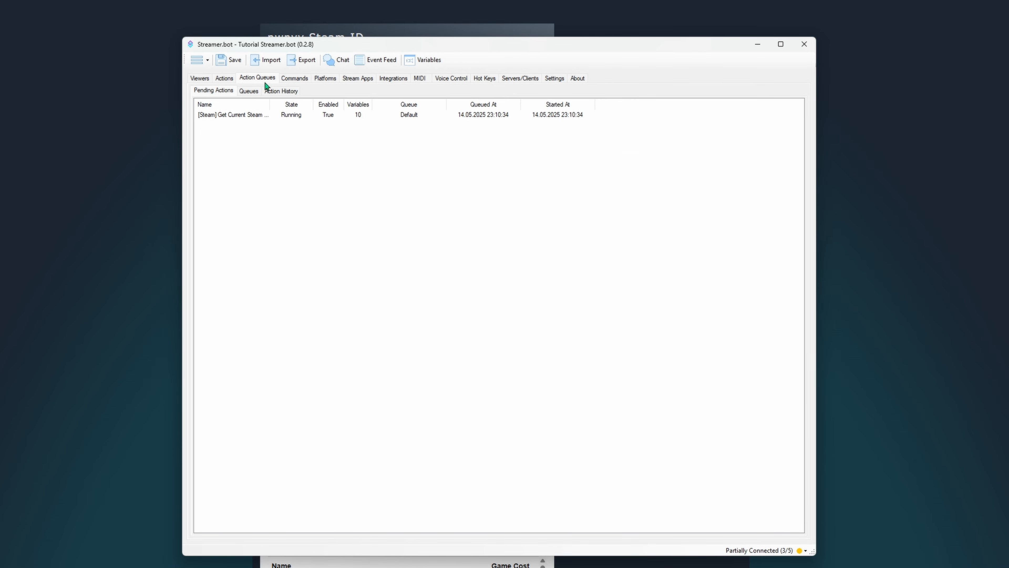
pyautogui.click(274, 92)
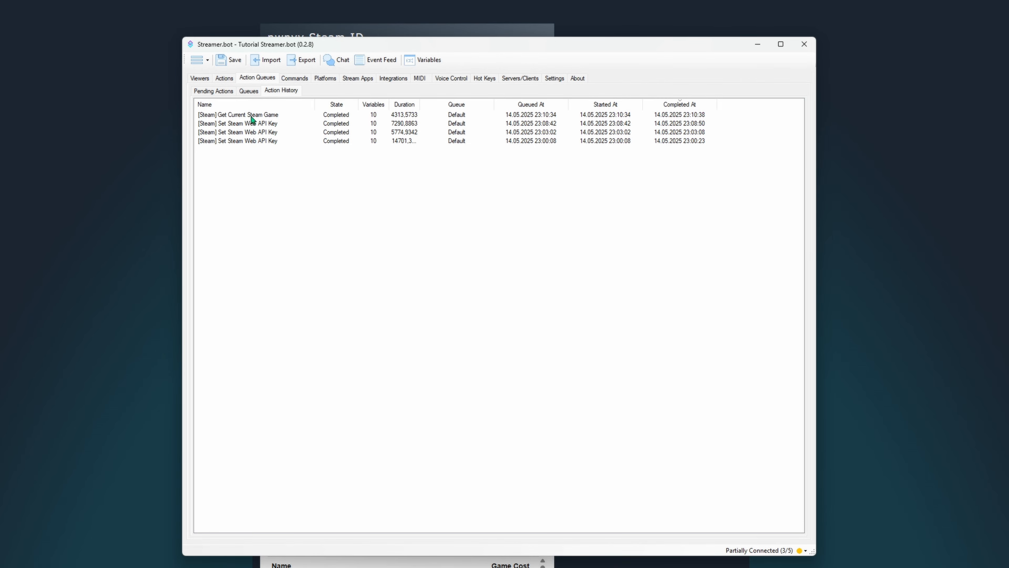
pyautogui.doubleClick(260, 116)
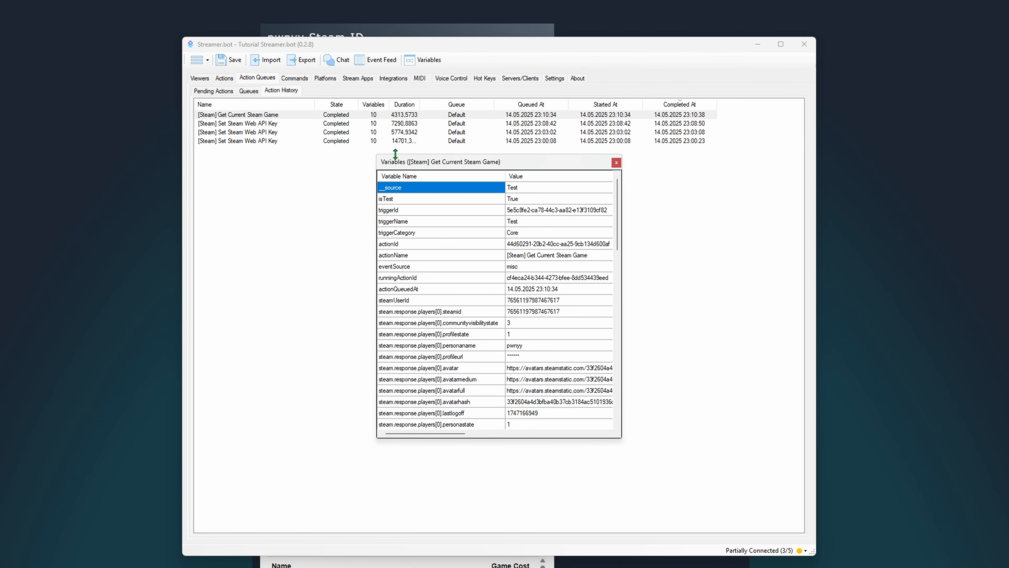
pyautogui.moveTo(442, 155); pyautogui.dragTo(434, 22)
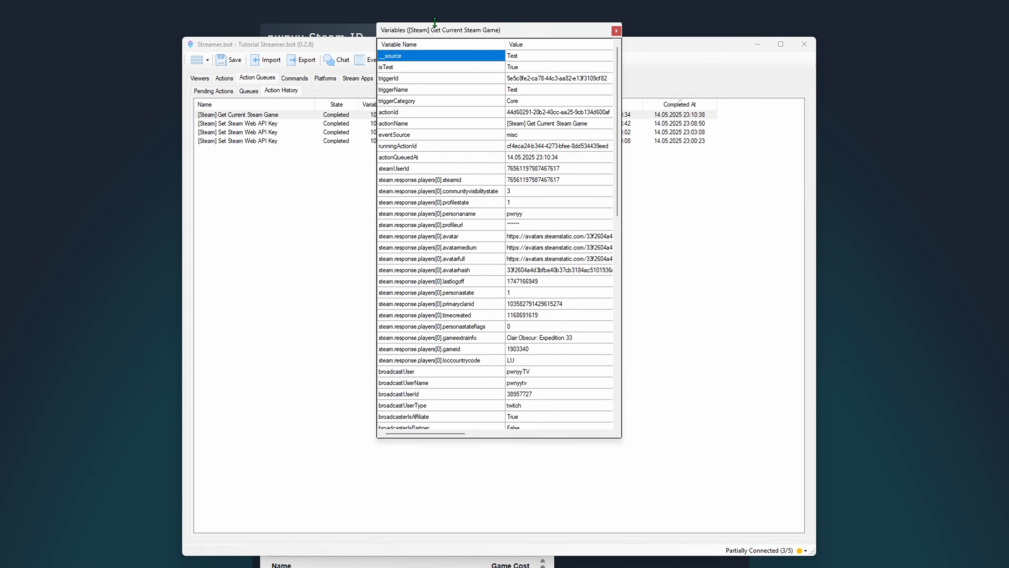
# Examine the Steam response variables and the steamGameName value in the run's variables window, and close the window
pyautogui.moveTo(622, 199); pyautogui.dragTo(661, 183)
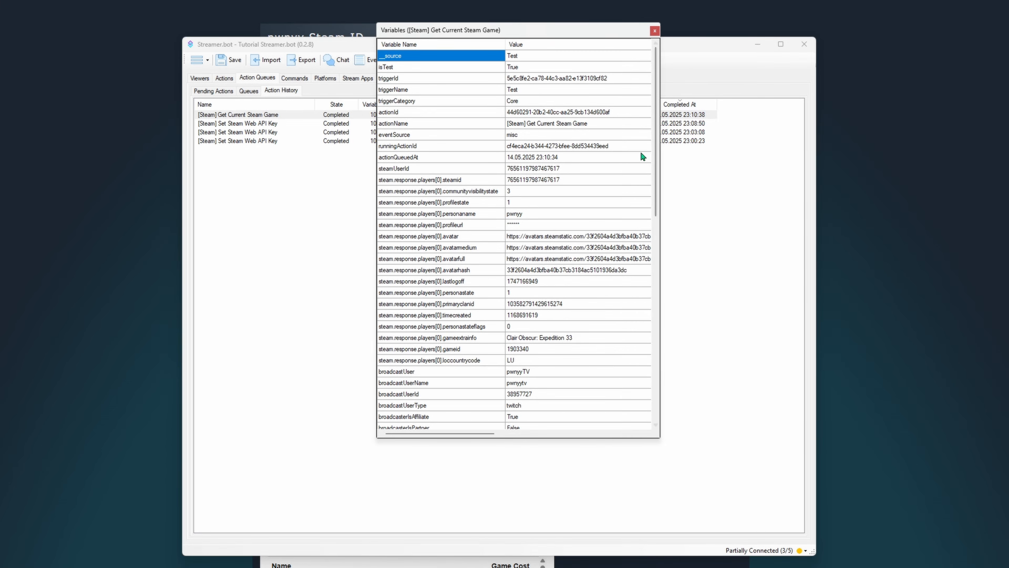
pyautogui.scroll(-2, 601, 164)
pyautogui.moveTo(457, 292); pyautogui.dragTo(463, 101)
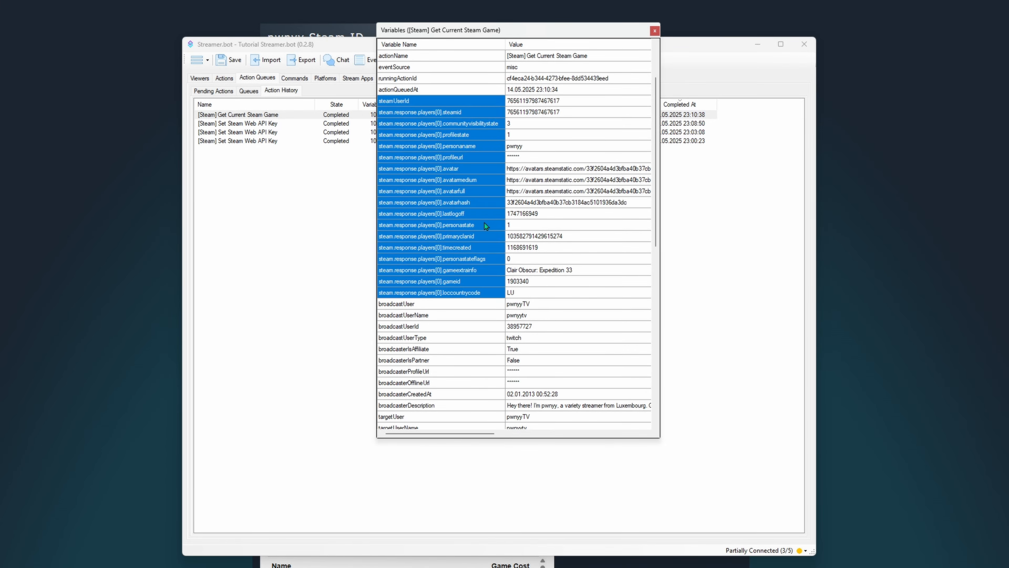
pyautogui.scroll(-11, 484, 224)
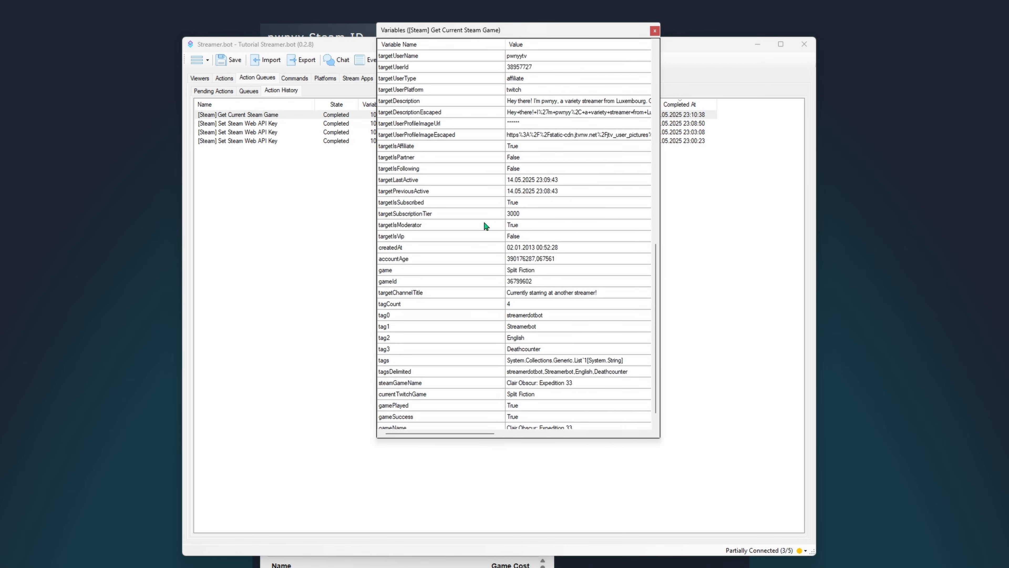
pyautogui.scroll(-1, 484, 223)
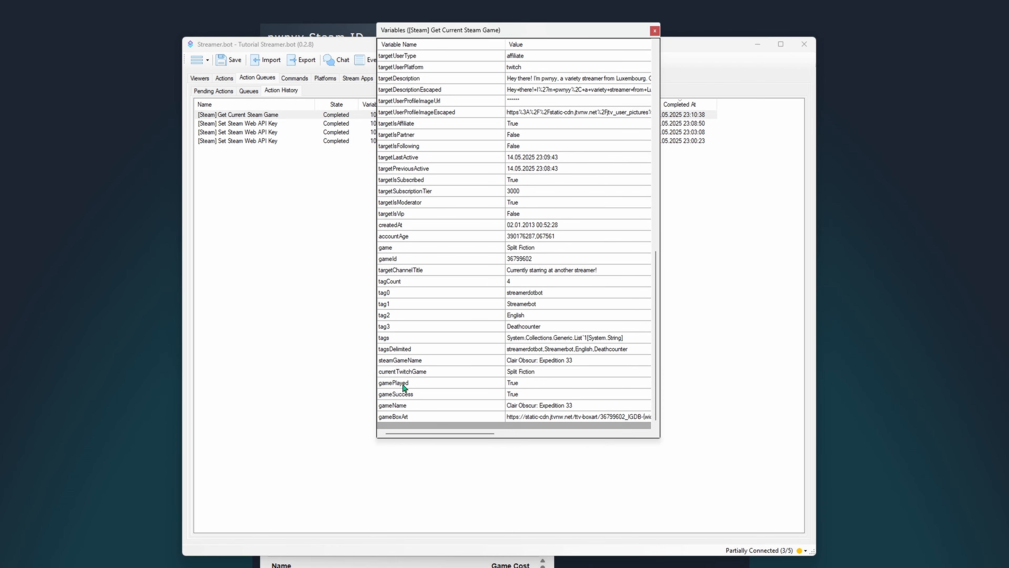
pyautogui.click(403, 360)
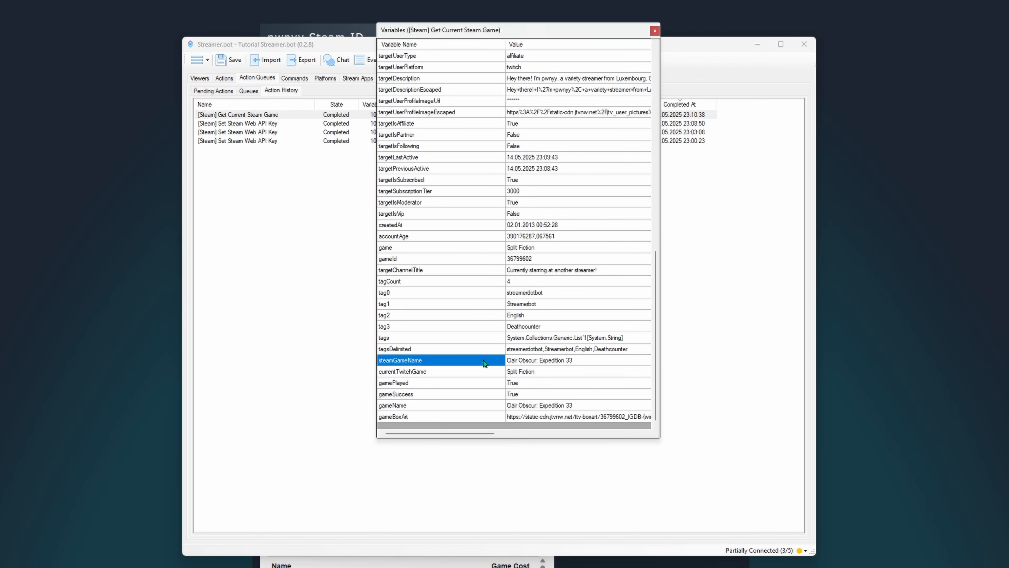
pyautogui.moveTo(483, 360); pyautogui.dragTo(591, 417)
pyautogui.click(583, 360)
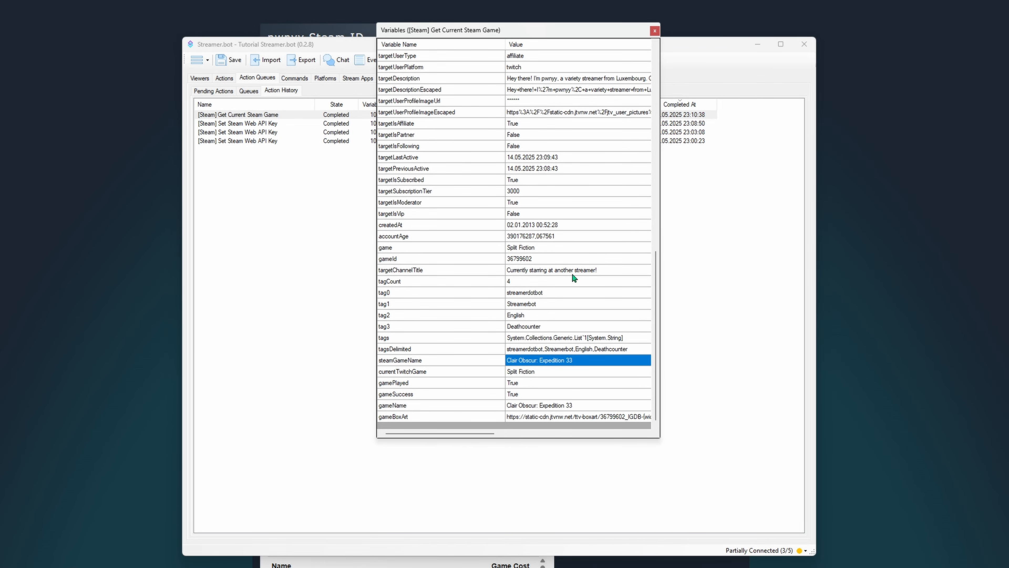
pyautogui.click(654, 32)
# Return to the [Steam] Get Current Steam Game action and examine the Fetcher group's sub-actions and the gamePlayed condition
pyautogui.click(225, 78)
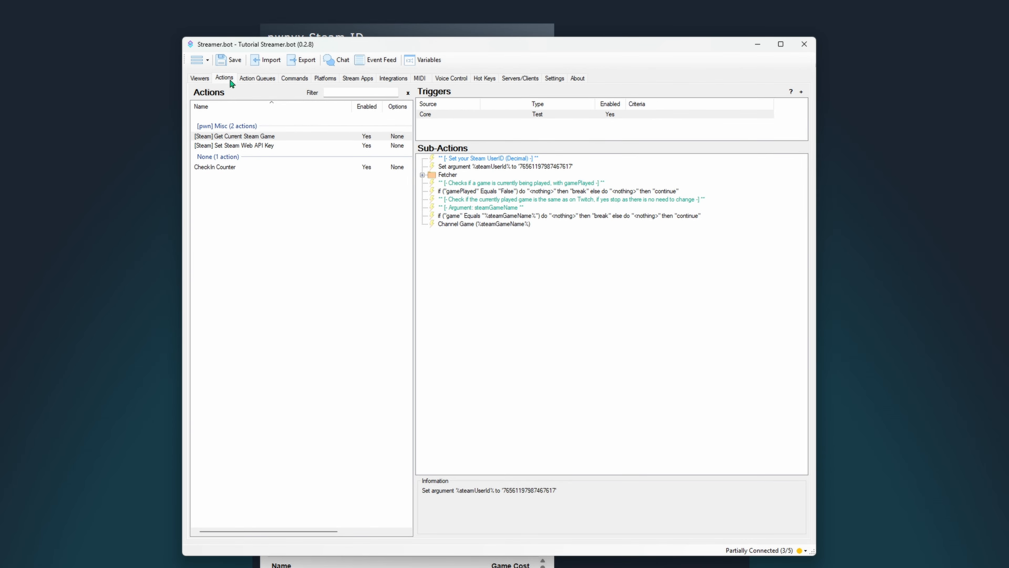
pyautogui.click(269, 138)
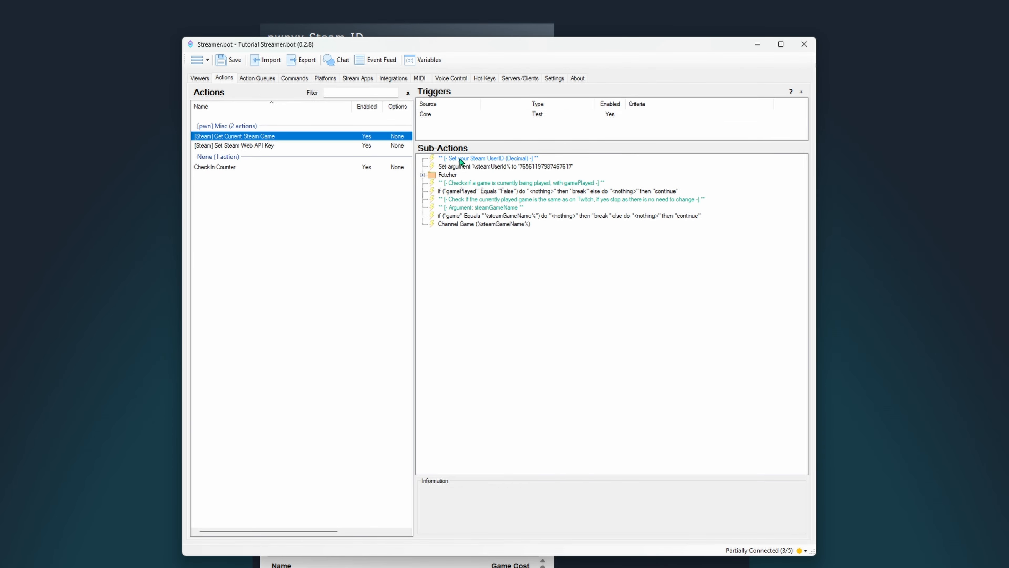
pyautogui.click(426, 176)
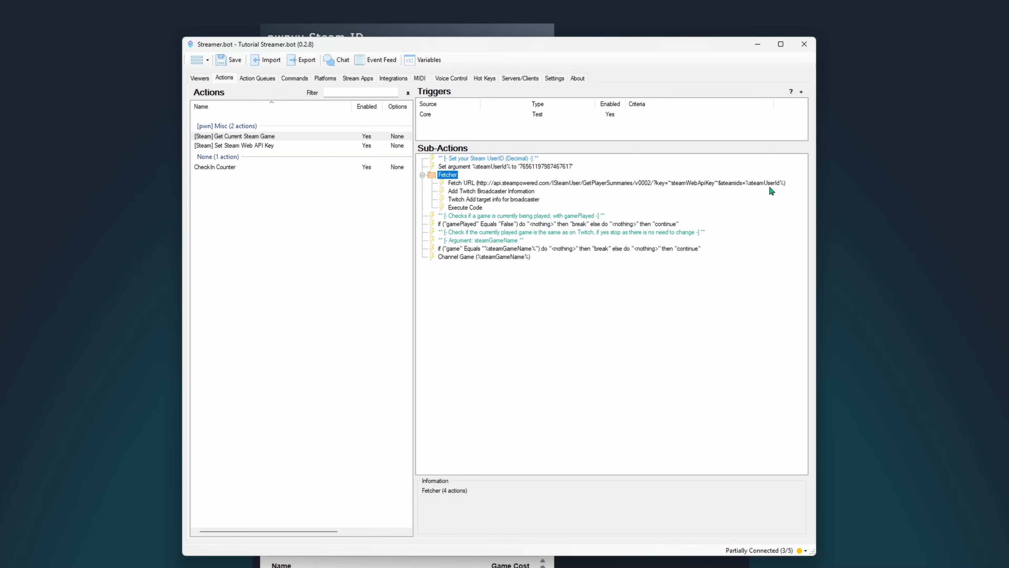
pyautogui.click(467, 200)
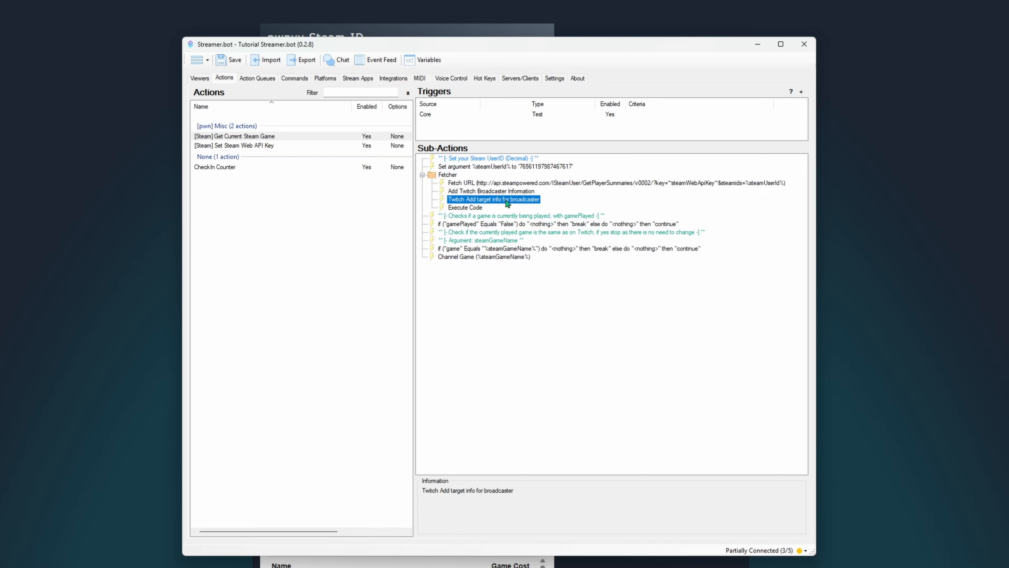
pyautogui.click(466, 225)
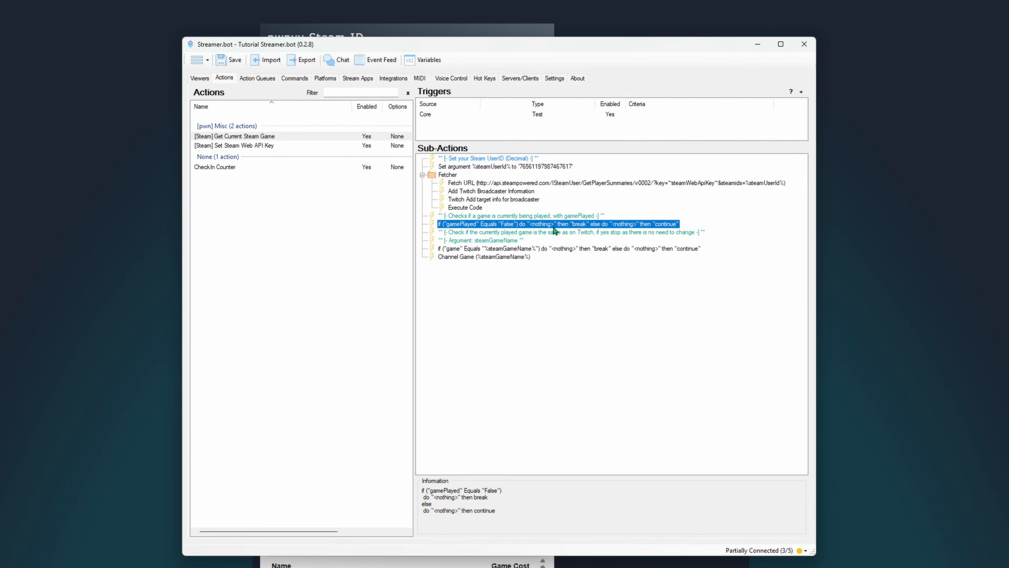
pyautogui.click(524, 201)
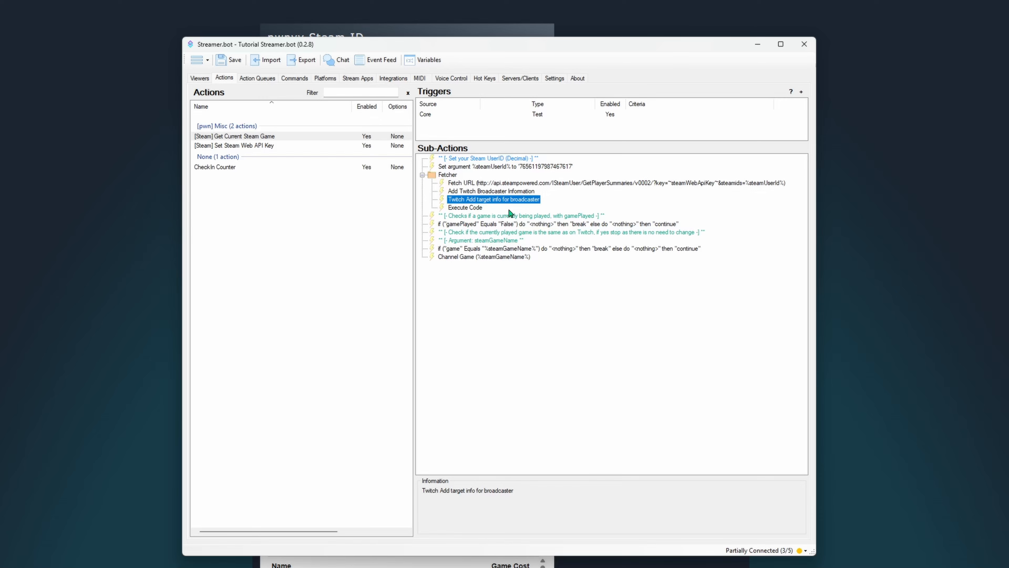
# Inspect the settings of the If/Else sub-action that compares game with %steamGameName%
pyautogui.click(449, 249)
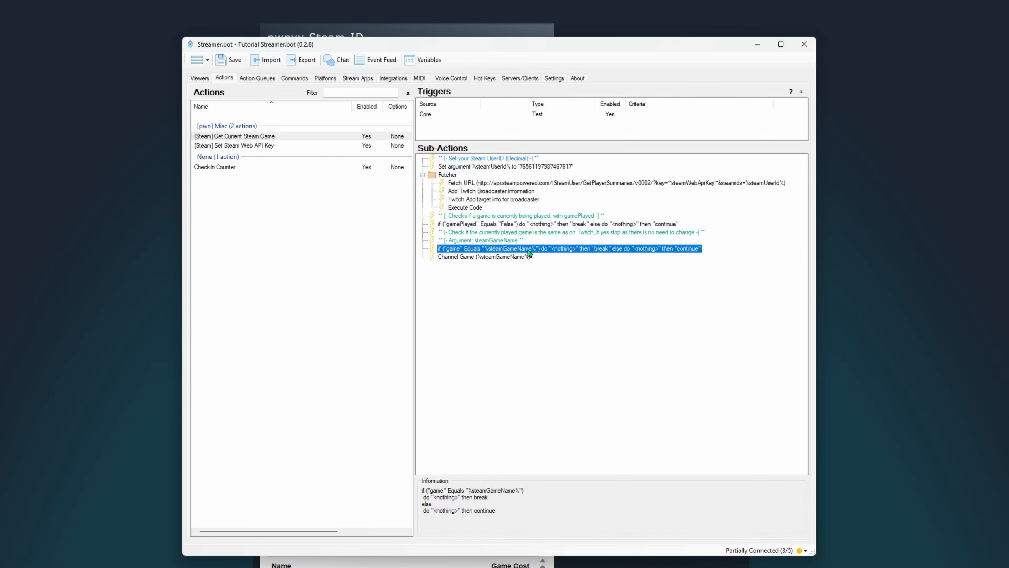
pyautogui.doubleClick(603, 253)
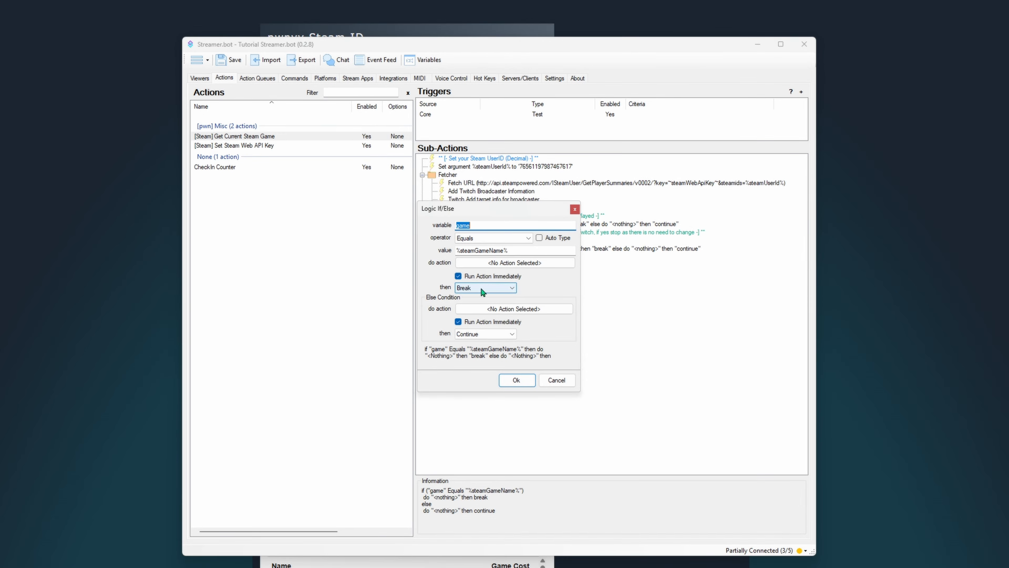
pyautogui.click(525, 380)
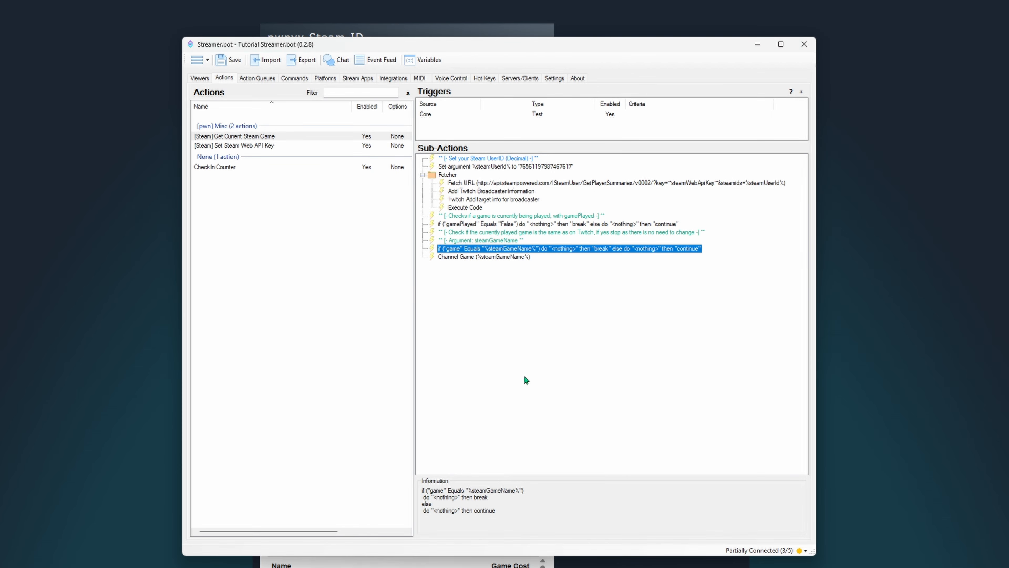
# Inspect the source and title settings of the Channel Game sub-action, leaving them as they are
pyautogui.click(484, 259)
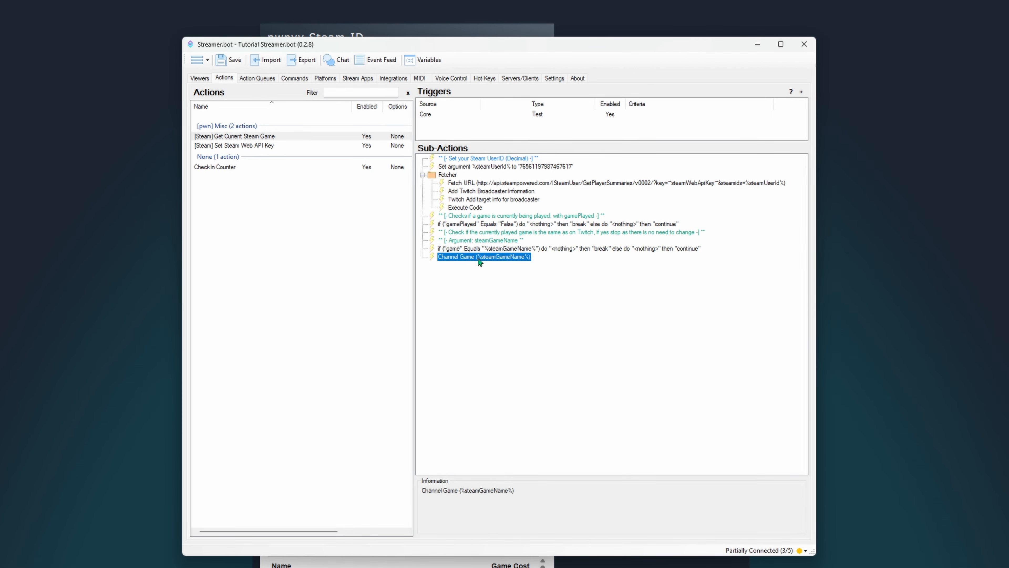
pyautogui.doubleClick(501, 257)
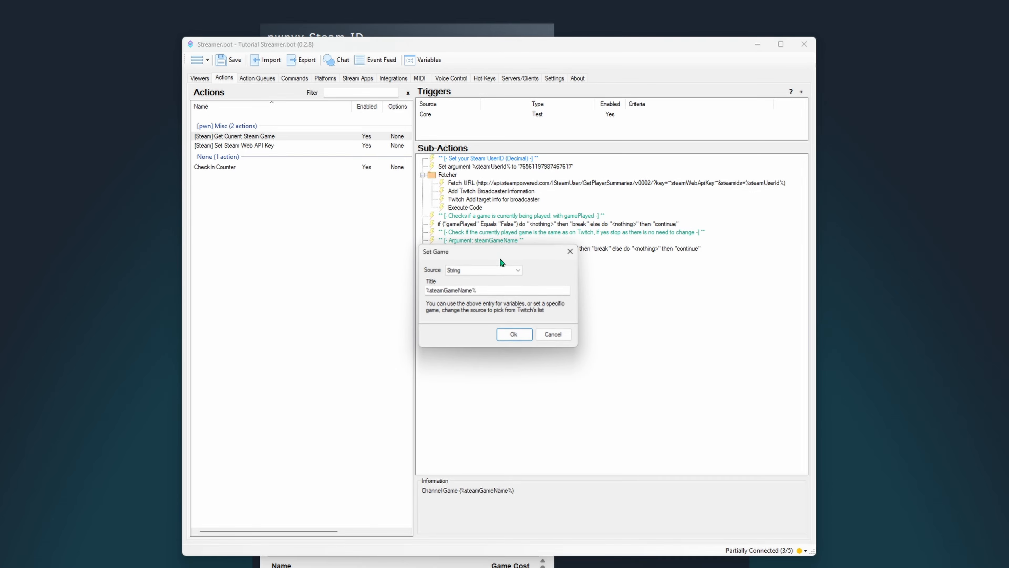
pyautogui.moveTo(489, 289); pyautogui.dragTo(432, 291)
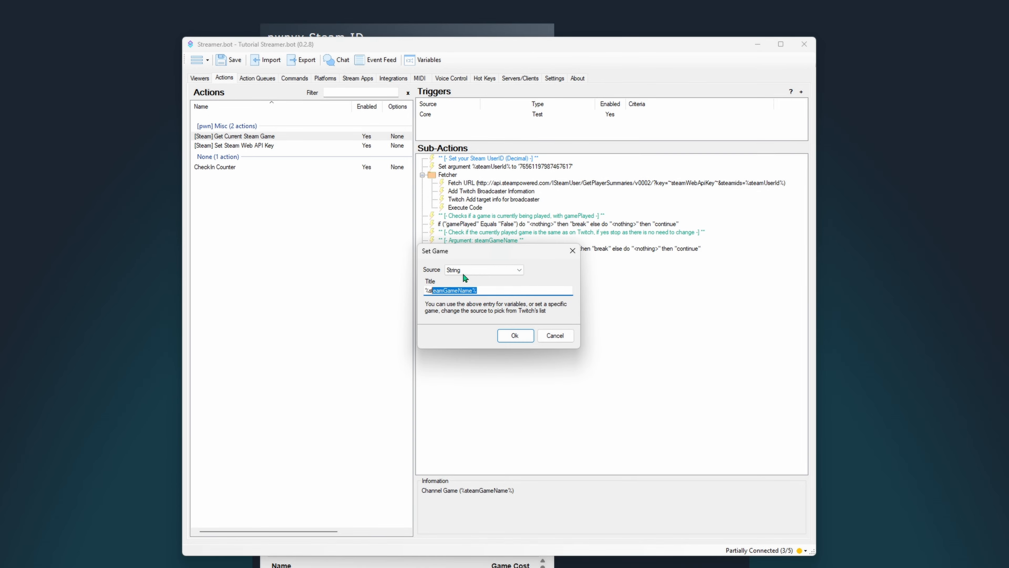
pyautogui.click(553, 334)
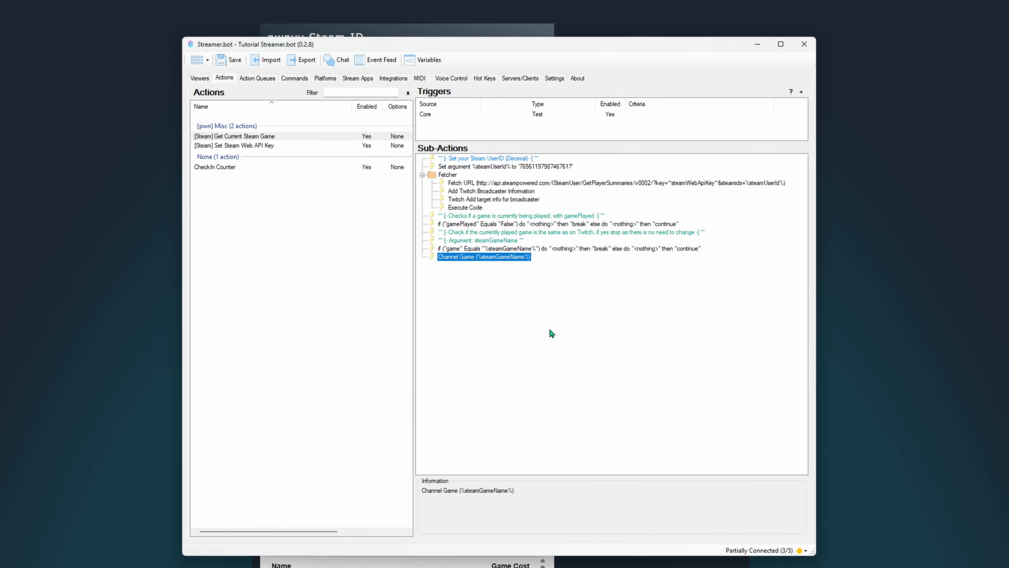
pyautogui.click(535, 286)
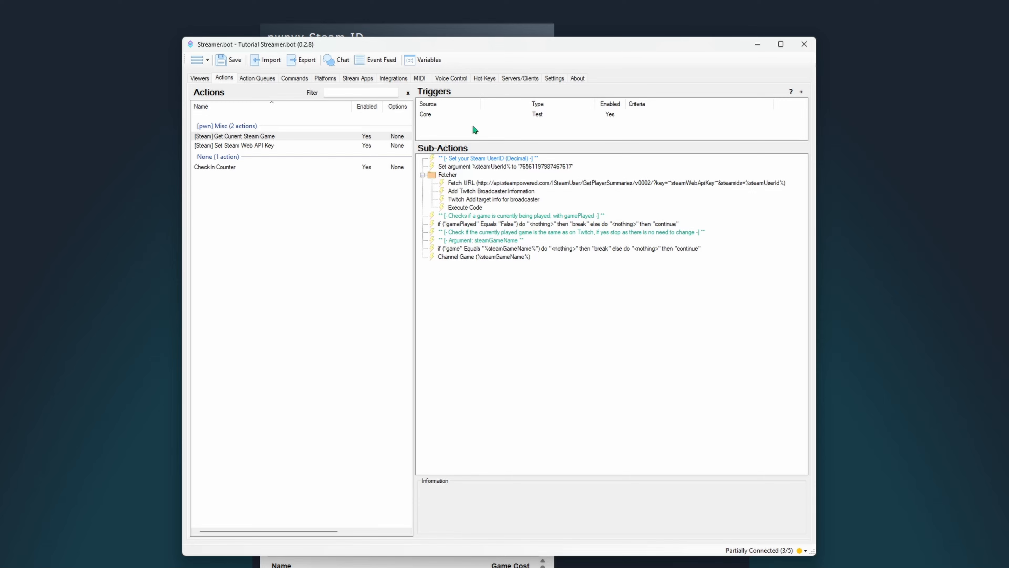
# Add a Timed Actions trigger to the action using a new timer named Steam Game Checker with a 60-second interval
pyautogui.rightClick(463, 122)
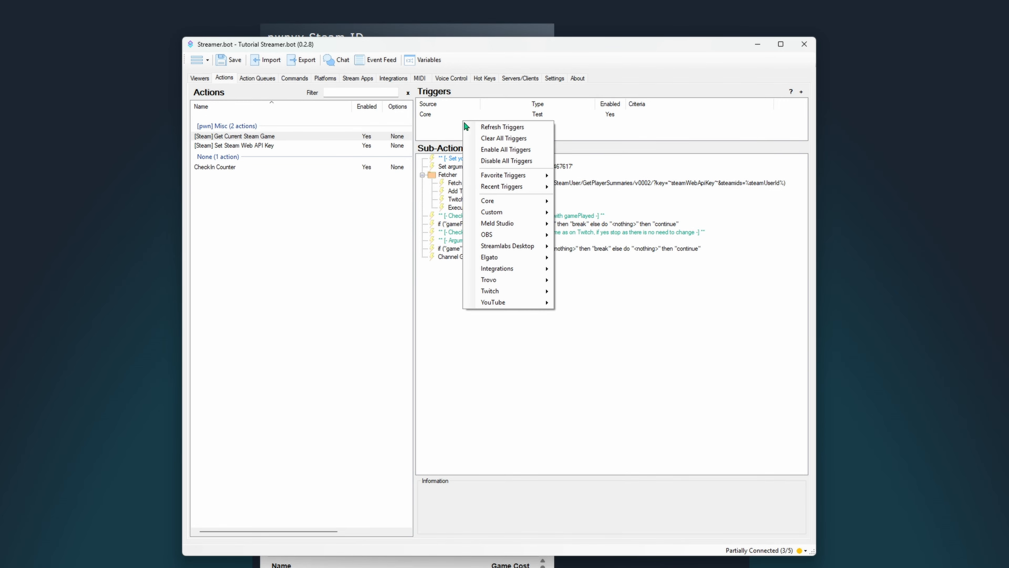
pyautogui.moveTo(518, 199)
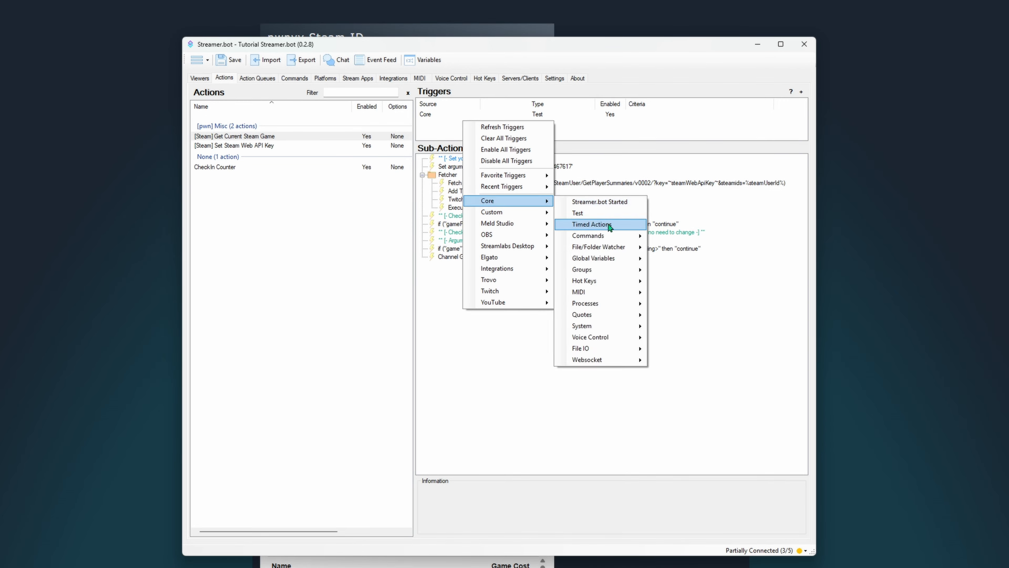
pyautogui.click(591, 224)
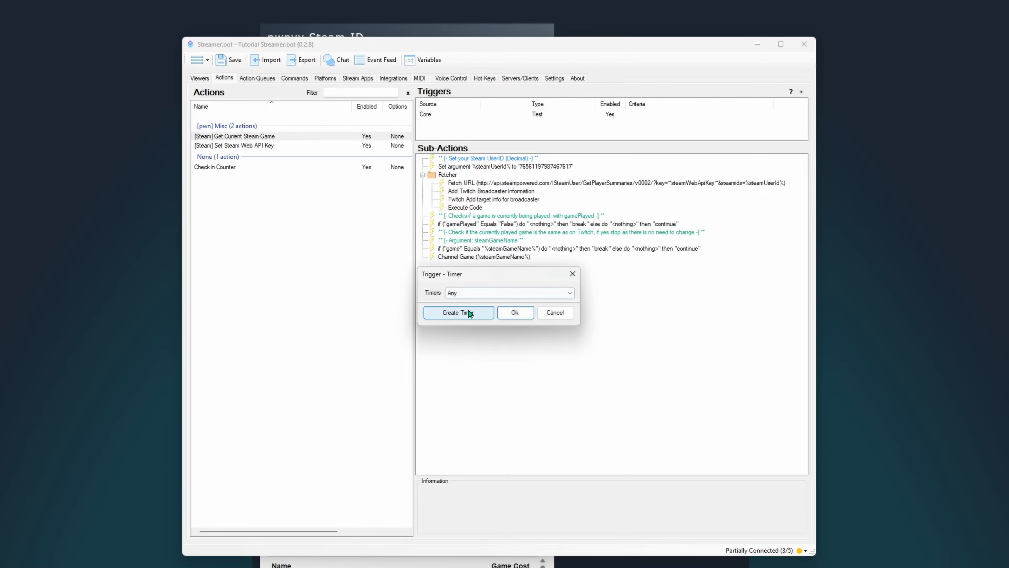
pyautogui.click(476, 313)
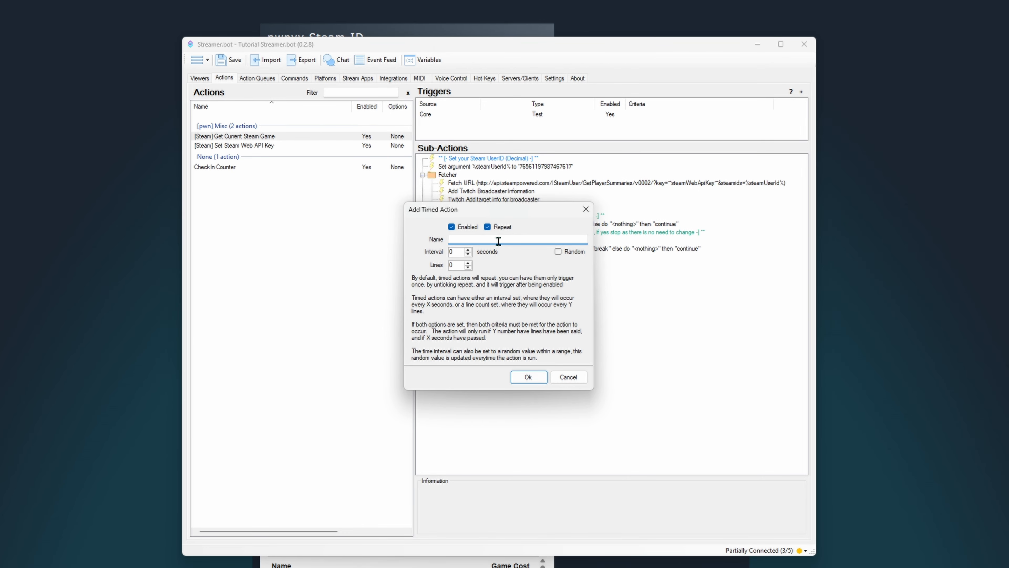
pyautogui.write('Steam Game Checker')
pyautogui.press('Tab')
pyautogui.write('60')
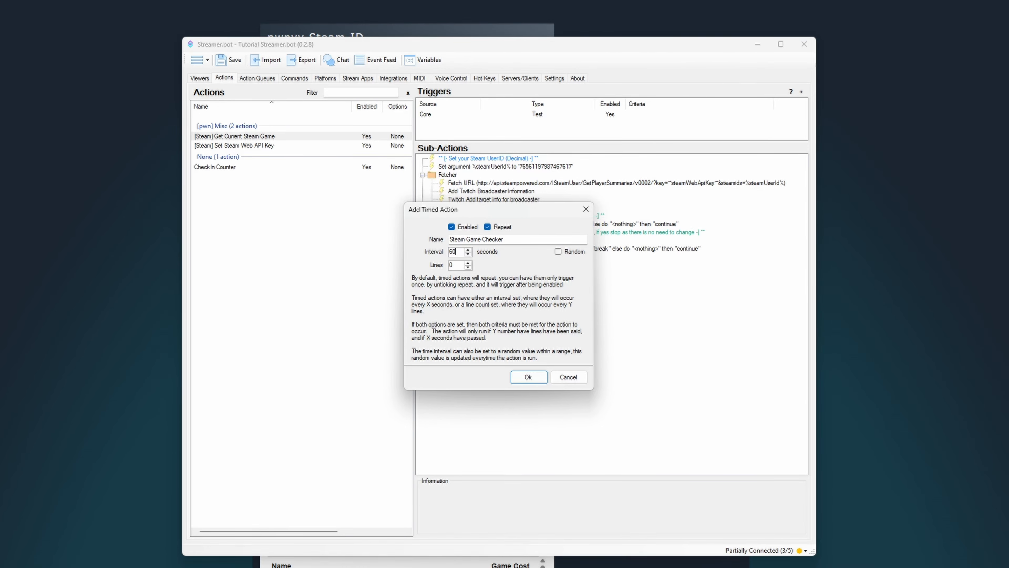
pyautogui.click(540, 381)
pyautogui.click(515, 312)
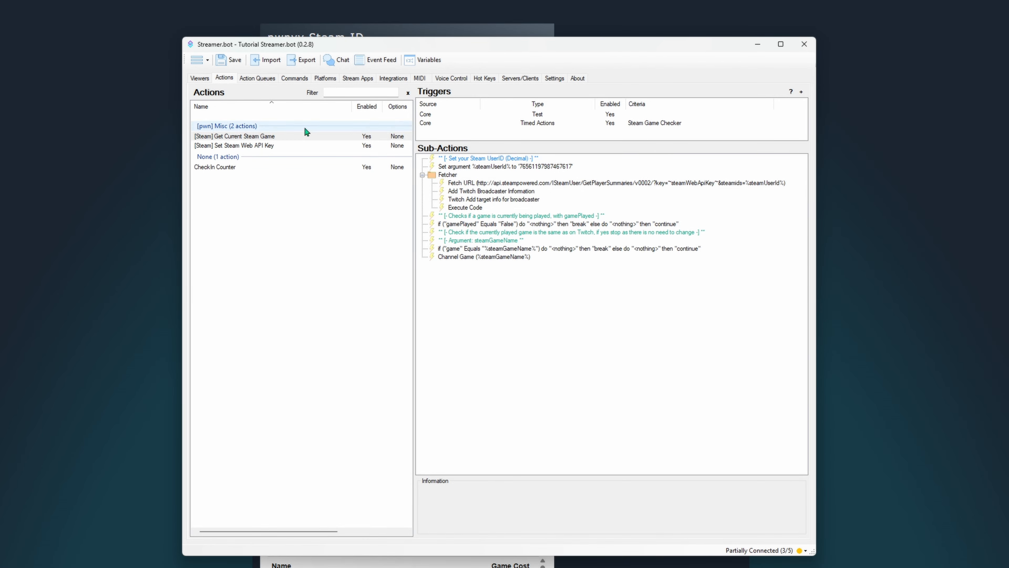
# Exclude the [Steam] Get Current Steam Game action from the action history
pyautogui.click(280, 137)
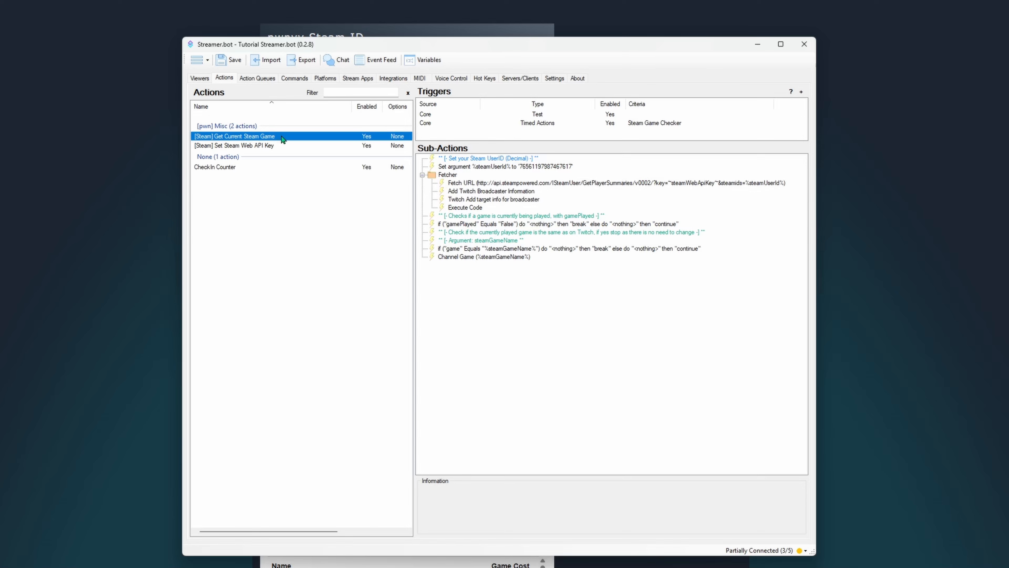
pyautogui.rightClick(281, 136)
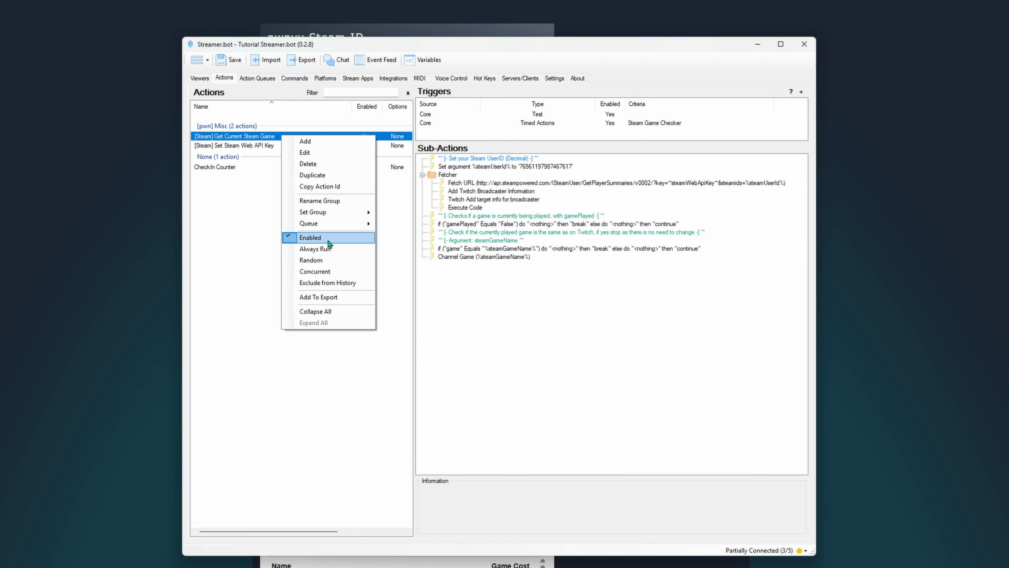
pyautogui.click(311, 282)
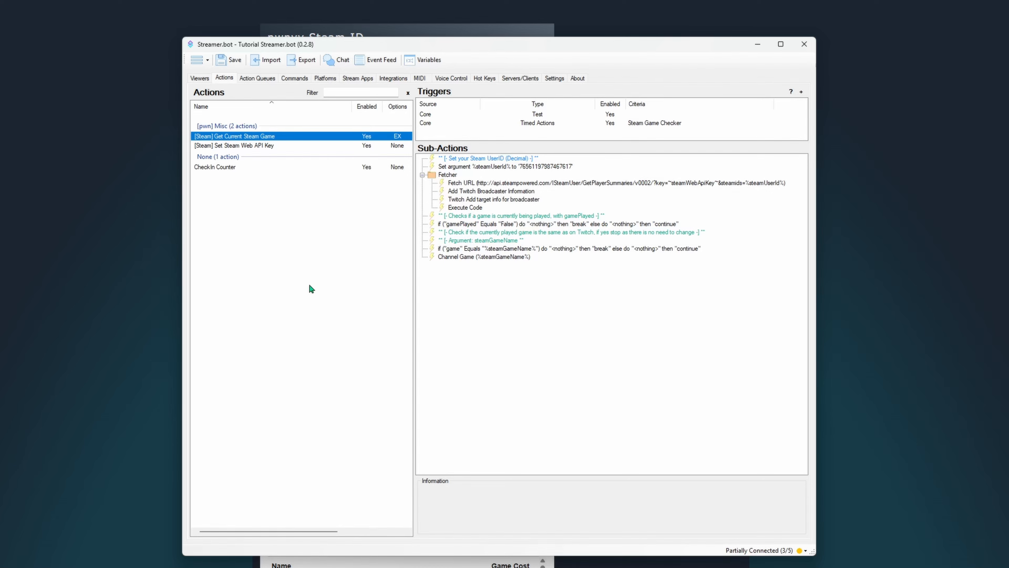